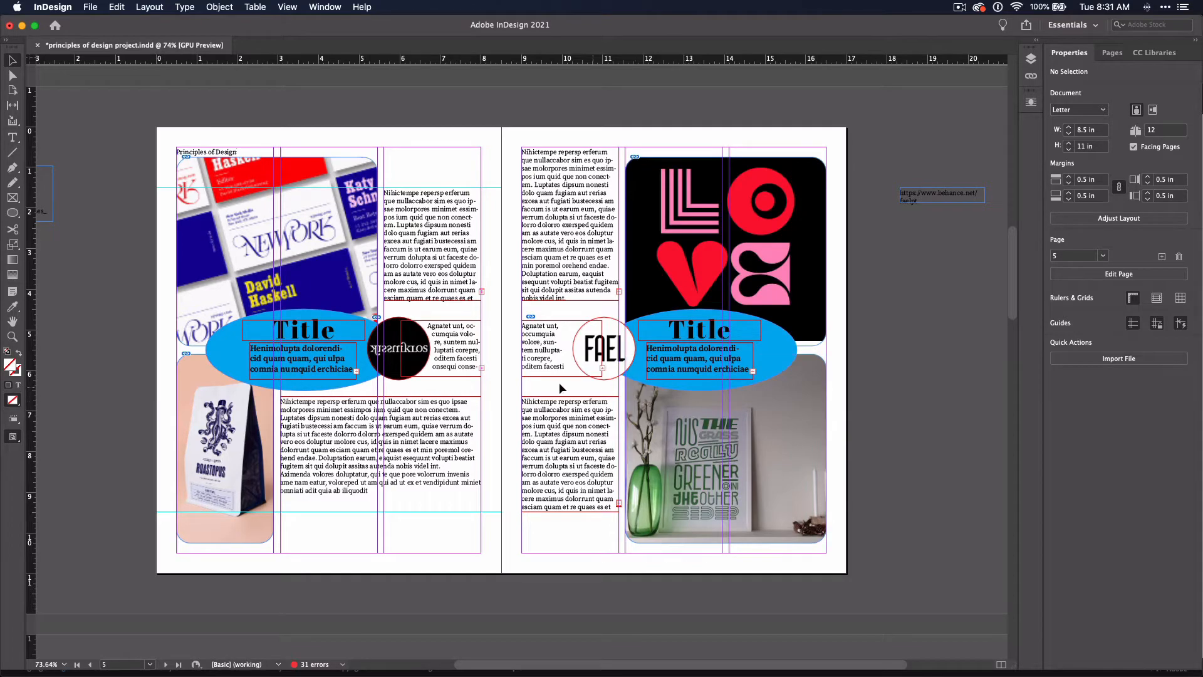
{"action": "scroll", "coordinate": [331, 347], "scroll_direction": "up", "scroll_amount": 5}
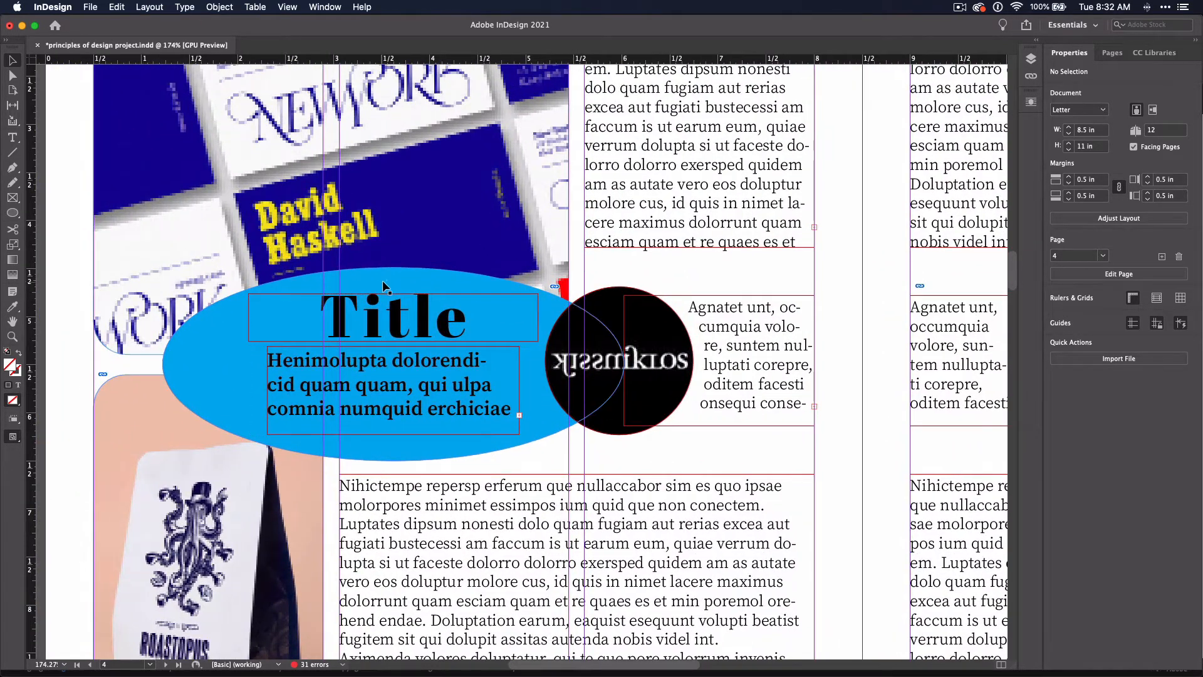
Select the blue ellipse sitting behind the Title text on the left page.
{"action": "left_click", "coordinate": [392, 275]}
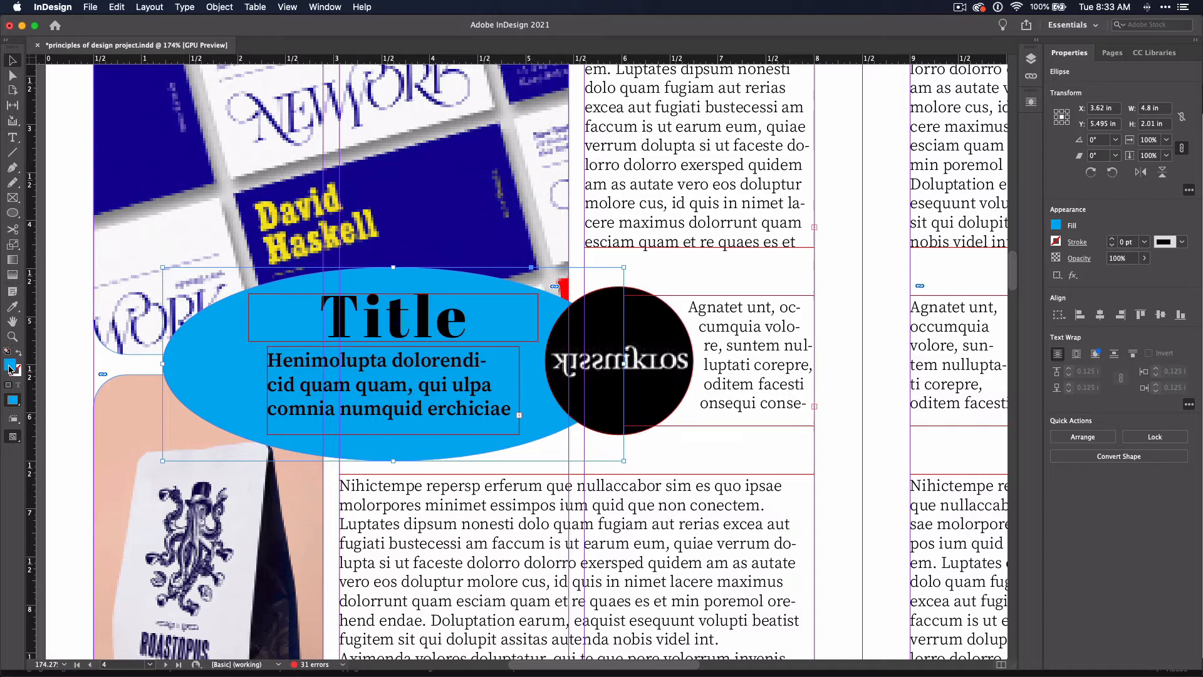
Inspect the fill in the Color Picker's hue view and cancel without changing it.
{"action": "double_click", "coordinate": [13, 367]}
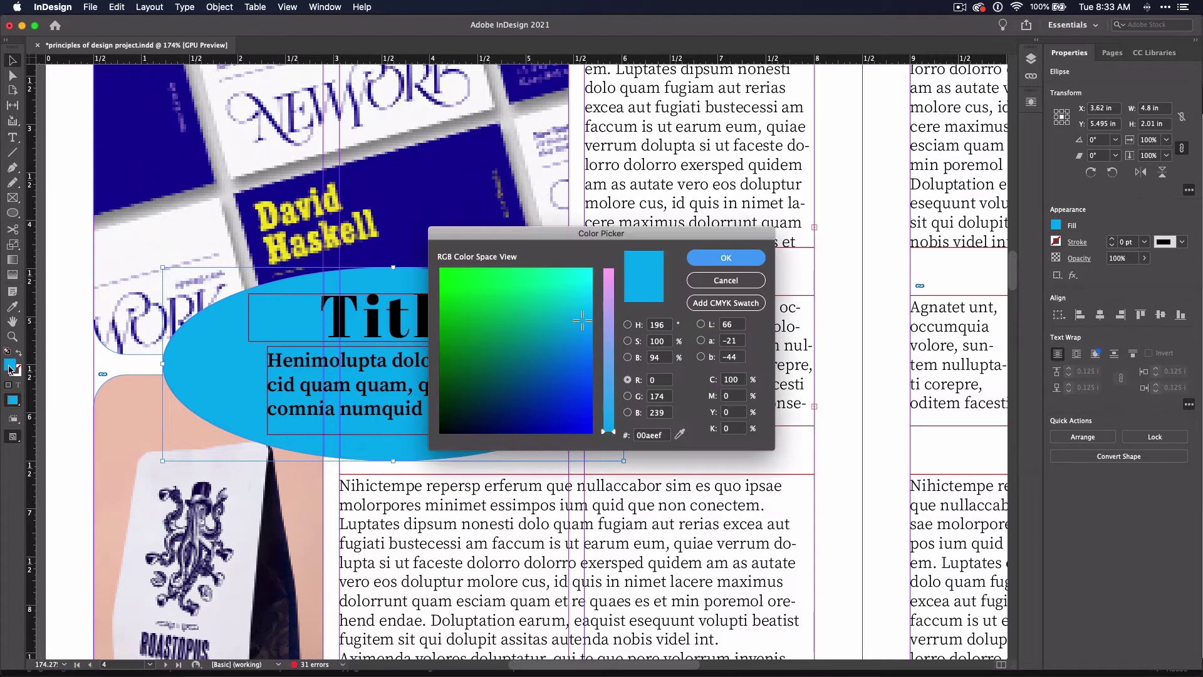
{"action": "left_click", "coordinate": [628, 325]}
{"action": "left_click", "coordinate": [628, 341]}
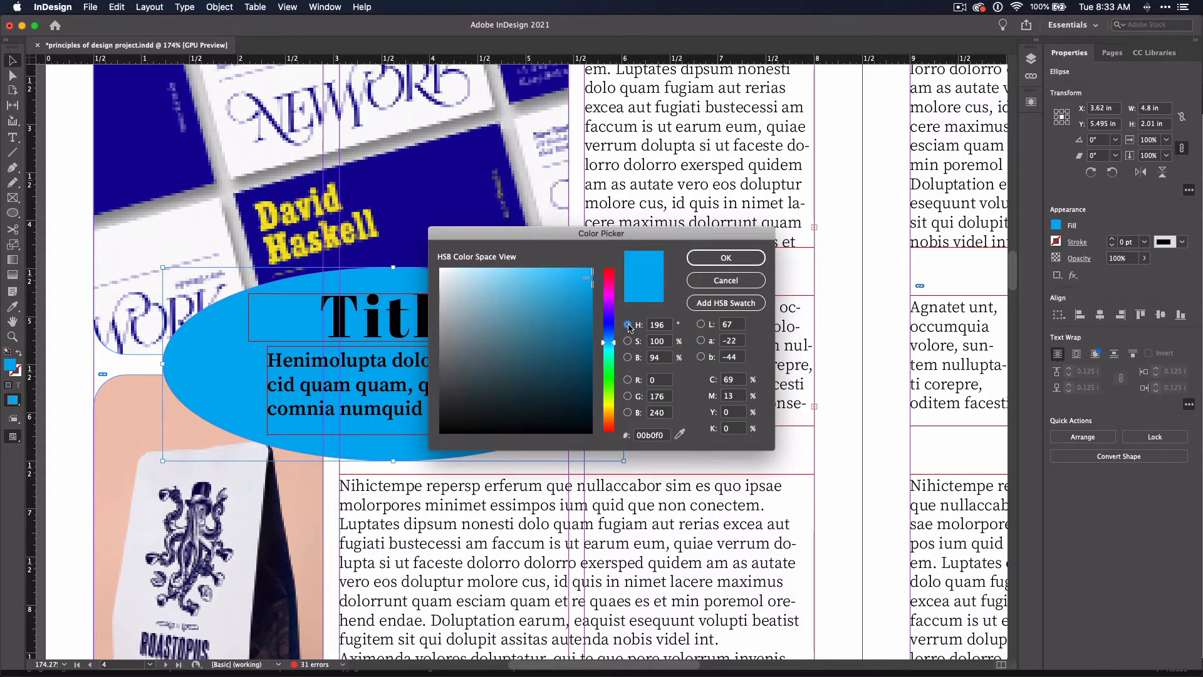
{"action": "left_click", "coordinate": [726, 258]}
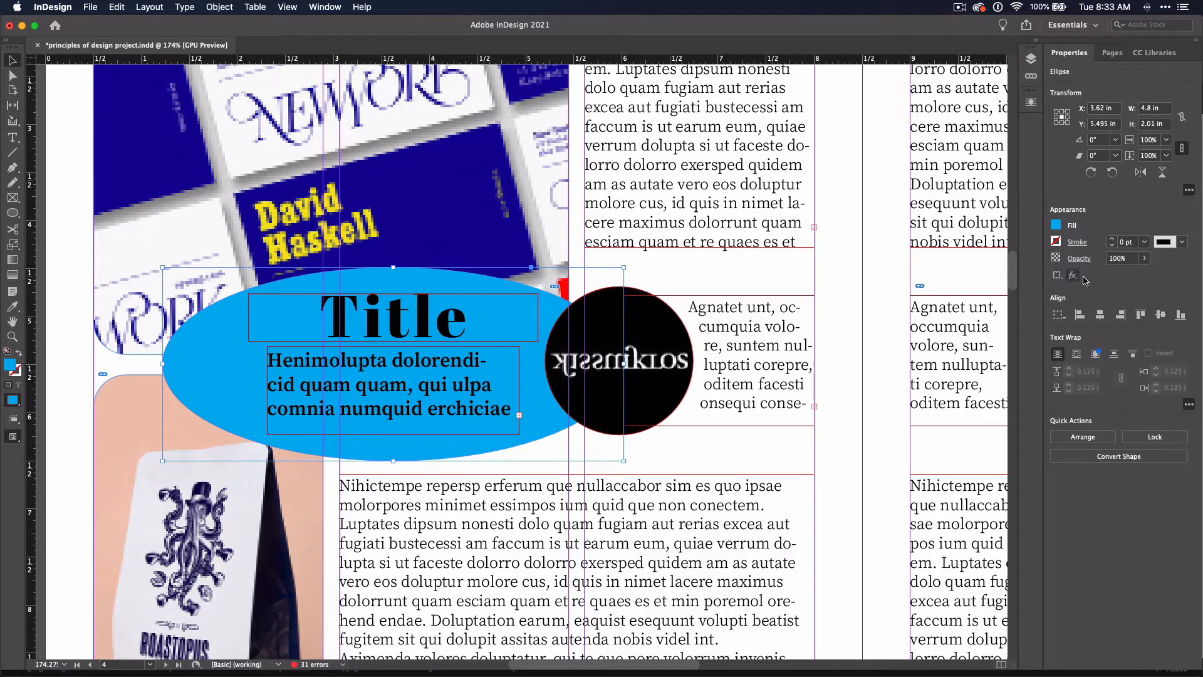
Browse the Properties panel fill options (swatches, sliders, gradient) and reopen the Color Picker.
{"action": "left_click", "coordinate": [1057, 225]}
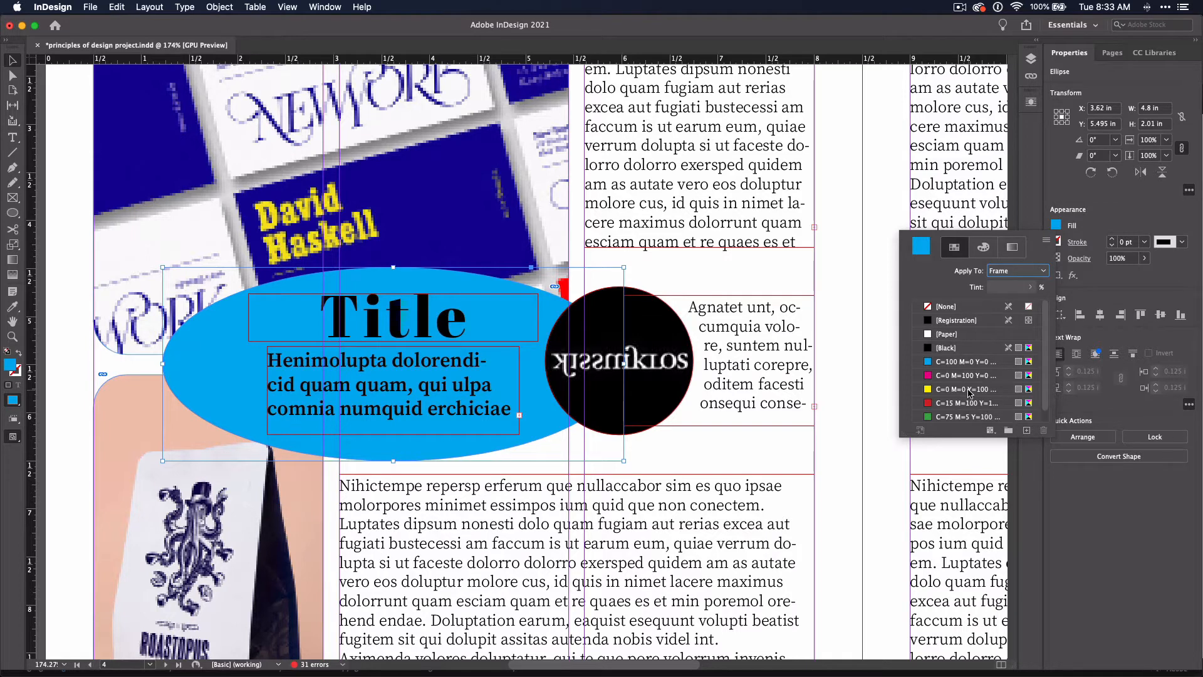
{"action": "left_click", "coordinate": [983, 247]}
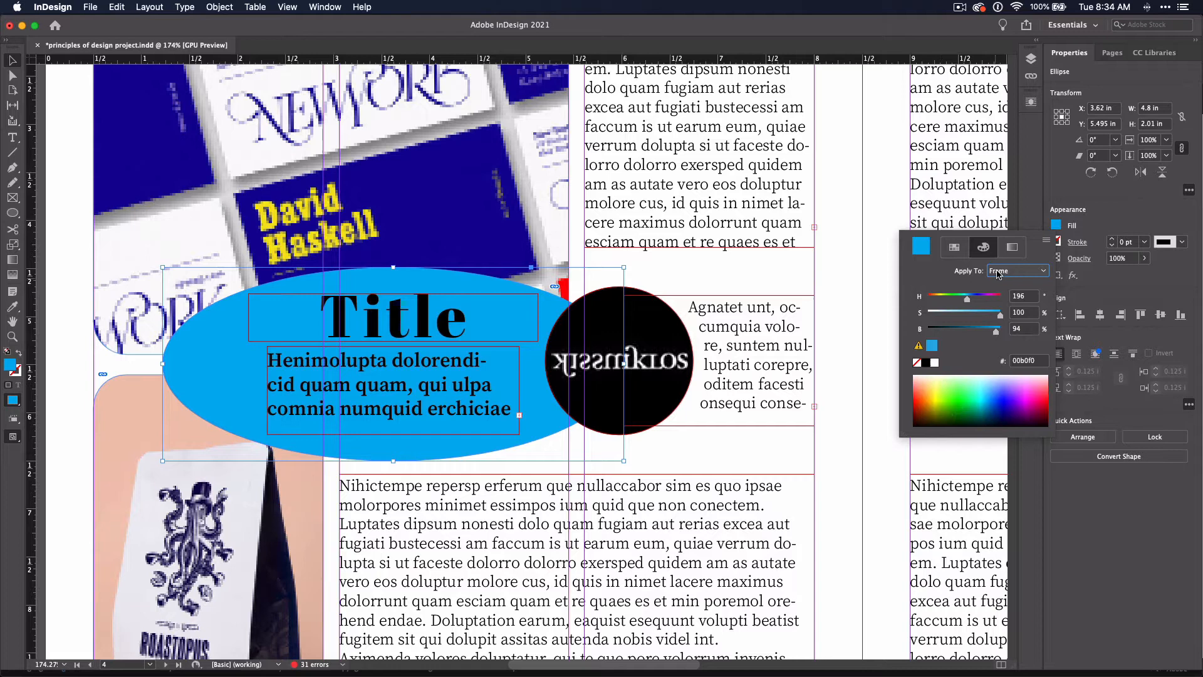
{"action": "left_click", "coordinate": [1013, 246]}
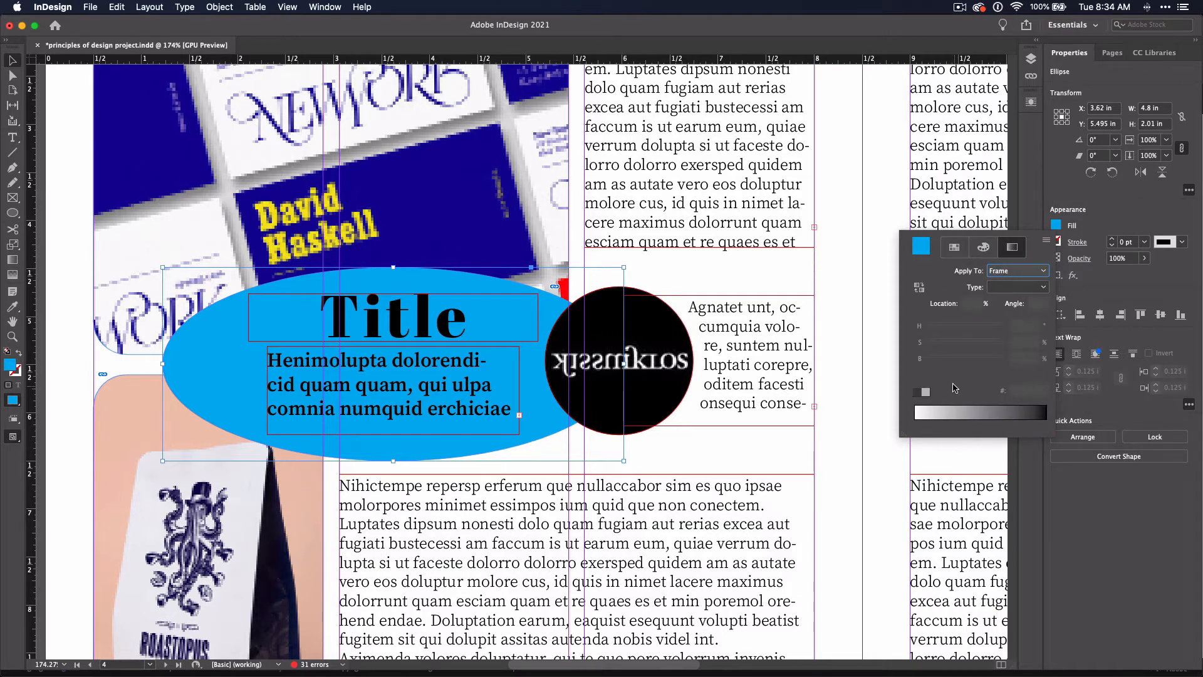
{"action": "double_click", "coordinate": [924, 246]}
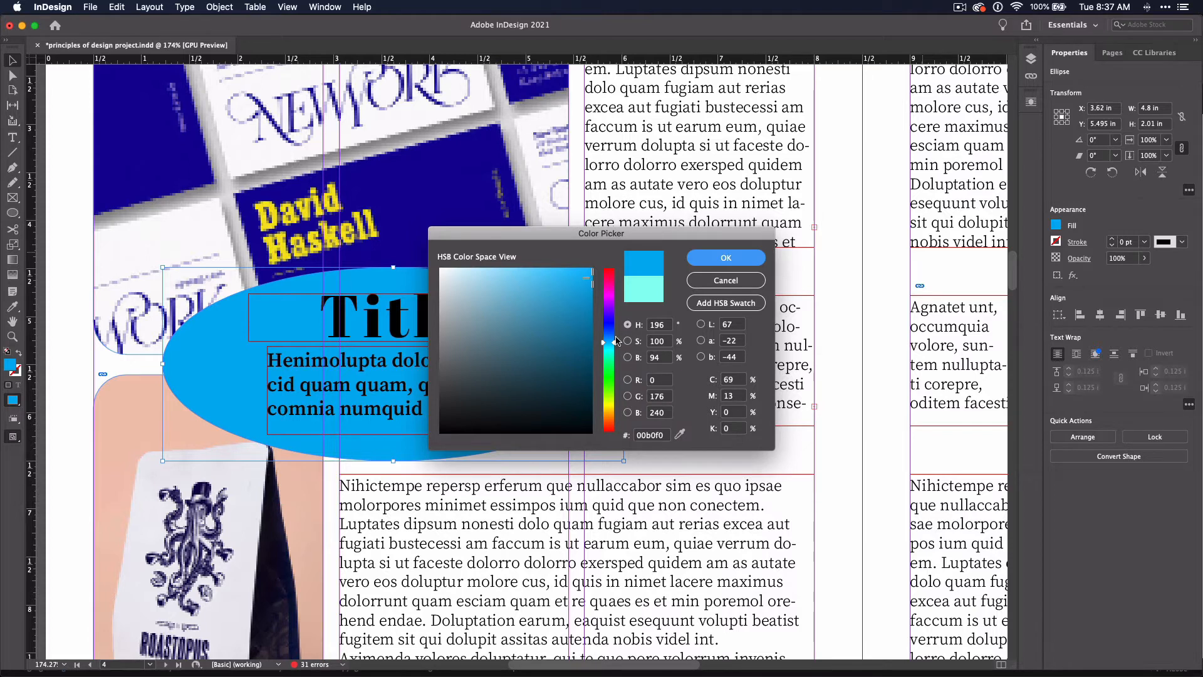
Set the ellipse fill to a muted teal around hue 193 and confirm it.
{"action": "left_click_drag", "start_coordinate": [609, 342], "coordinate": [610, 383]}
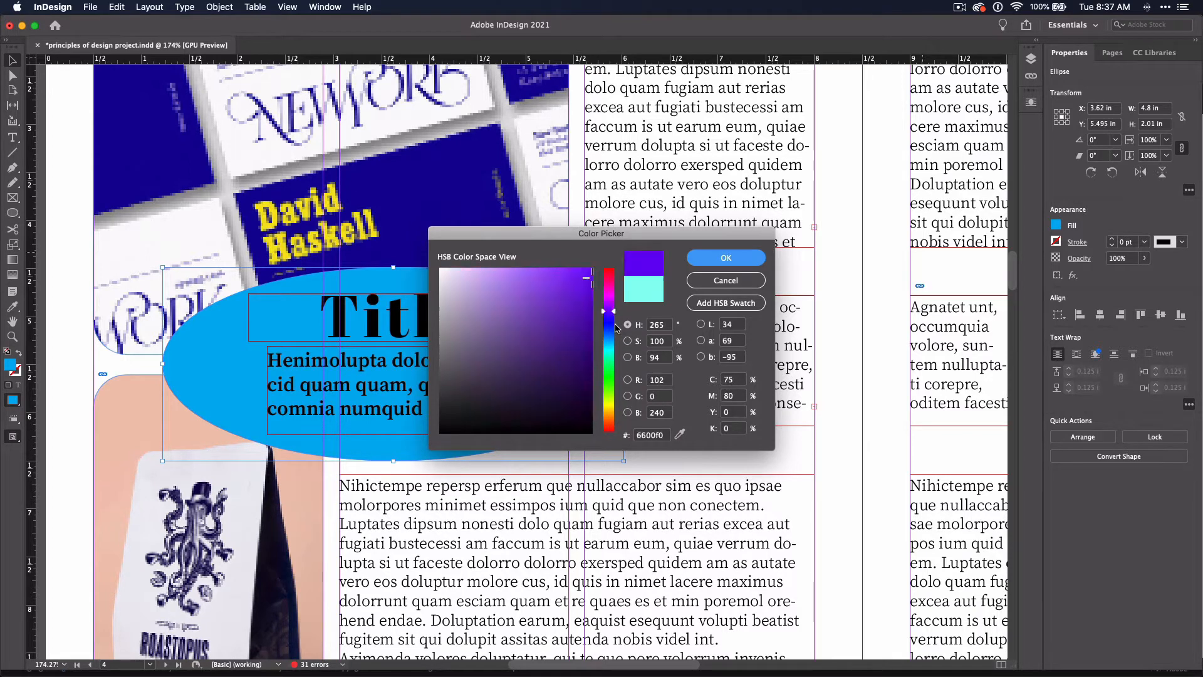
{"action": "left_click_drag", "start_coordinate": [562, 301], "coordinate": [567, 295]}
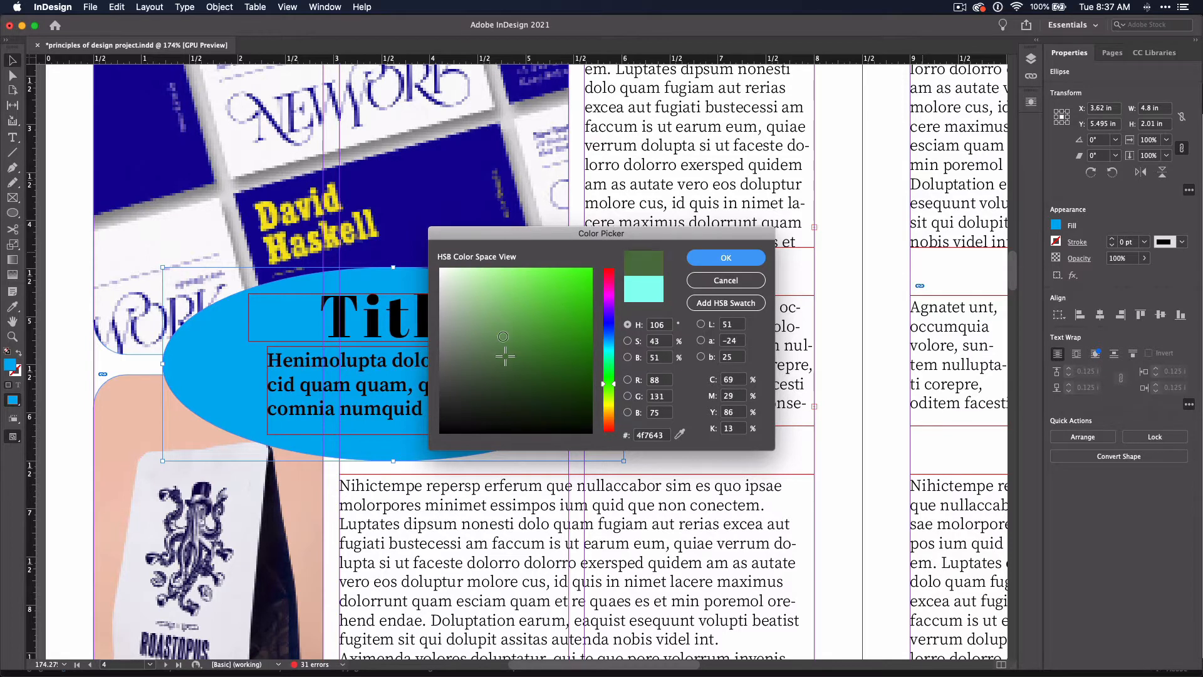
{"action": "mouse_move", "coordinate": [609, 383]}
{"action": "left_mouse_down"}
{"action": "mouse_move", "coordinate": [608, 344]}
{"action": "mouse_move", "coordinate": [530, 310]}
{"action": "left_mouse_up"}
{"action": "left_click", "coordinate": [573, 323]}
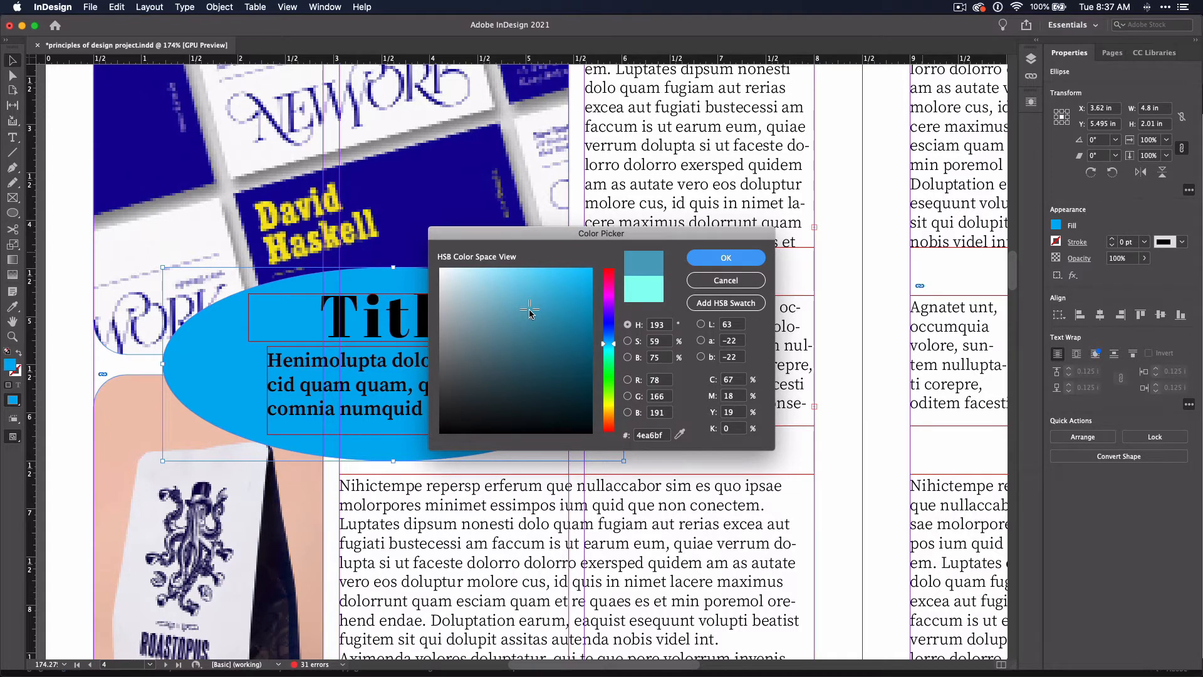
{"action": "left_click_drag", "start_coordinate": [528, 312], "coordinate": [537, 297]}
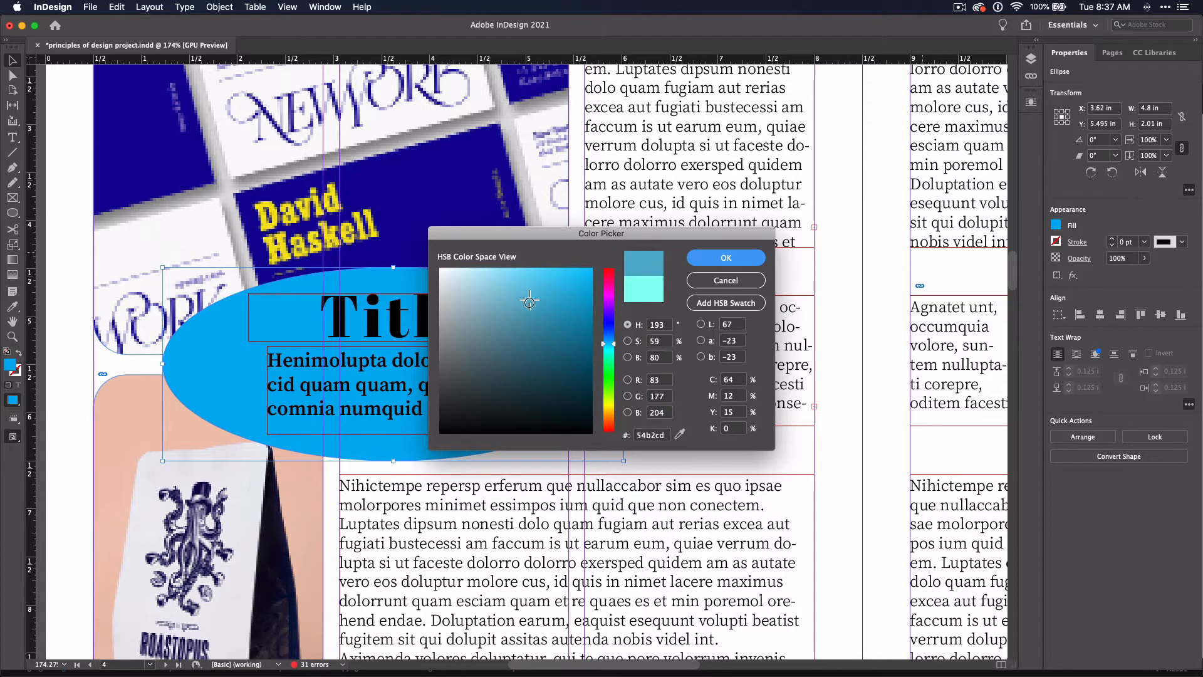
{"action": "left_click", "coordinate": [725, 257]}
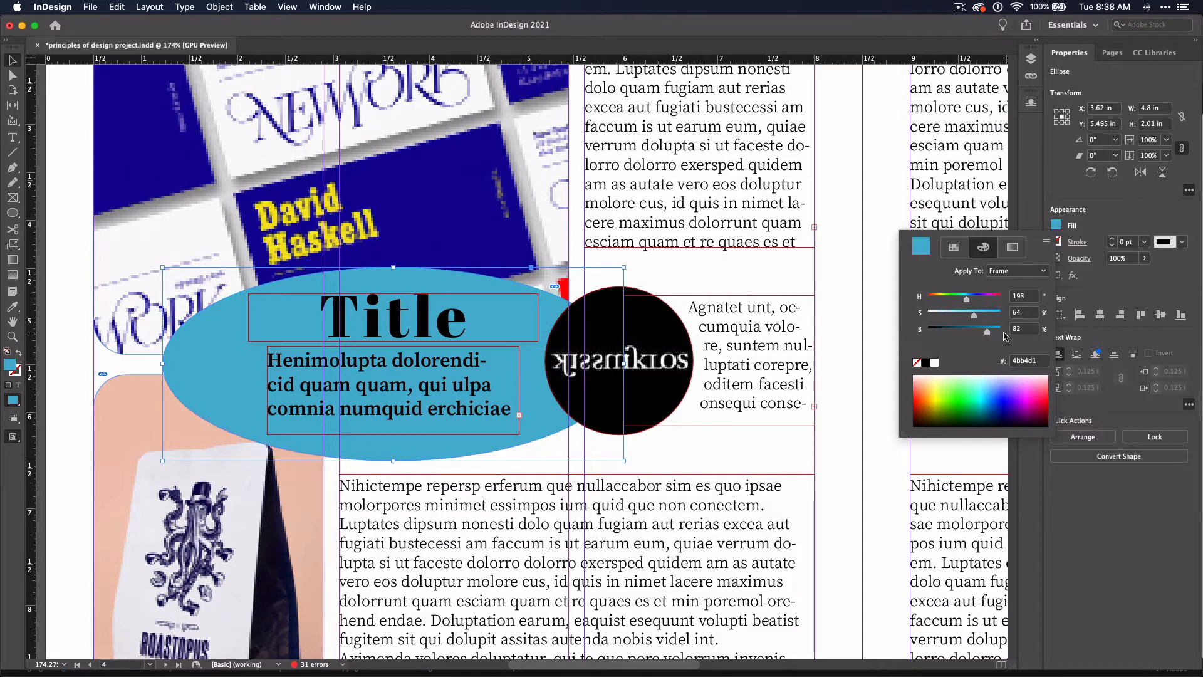
{"action": "left_click", "coordinate": [1012, 247]}
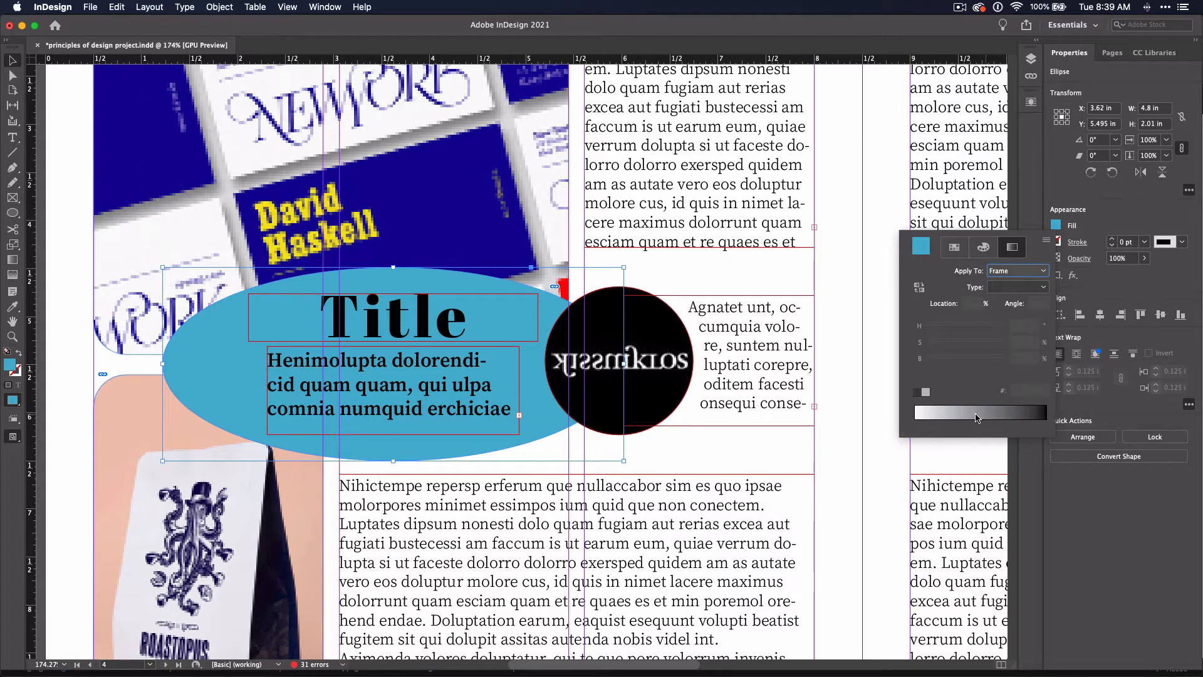
{"action": "left_click", "coordinate": [918, 408]}
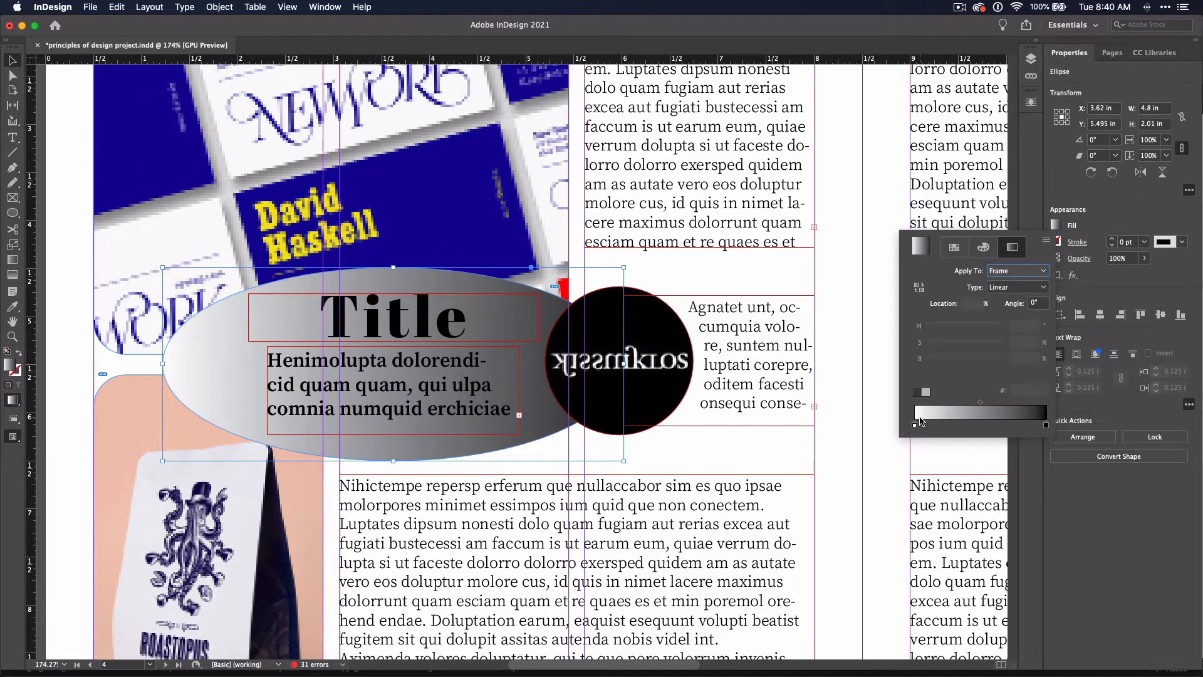
{"action": "left_click", "coordinate": [915, 426]}
{"action": "mouse_move", "coordinate": [928, 363]}
{"action": "left_mouse_down"}
{"action": "mouse_move", "coordinate": [983, 346]}
{"action": "mouse_move", "coordinate": [958, 330]}
{"action": "left_mouse_up"}
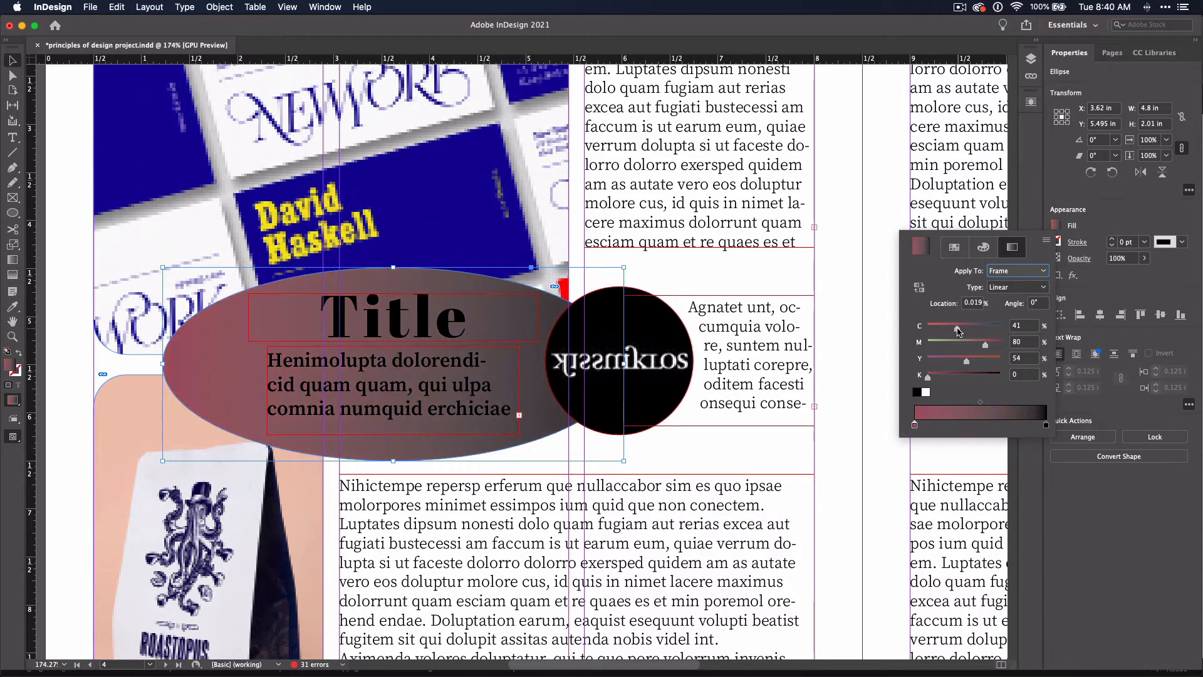
{"action": "key", "text": "super+z"}
{"action": "key", "text": "super+z"}
{"action": "key", "text": "super+z"}
{"action": "key", "text": "super+z"}
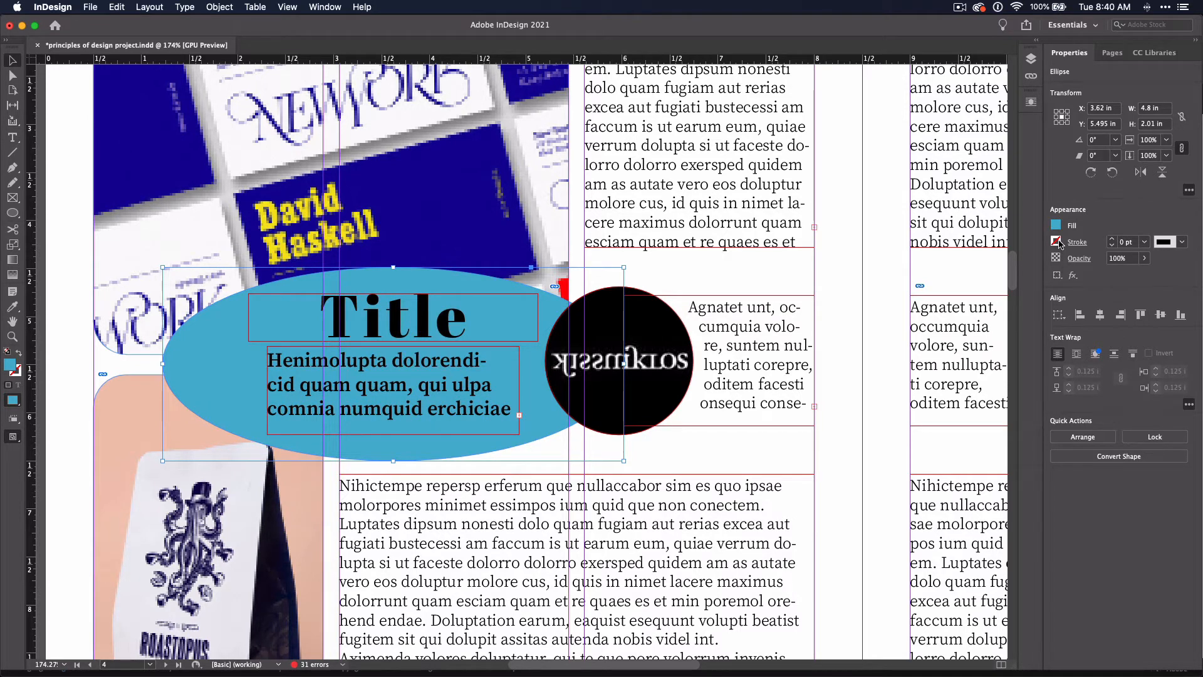
Make the ellipse's stroke colour black via the Color Picker.
{"action": "left_click", "coordinate": [1059, 242]}
{"action": "left_click", "coordinate": [984, 264]}
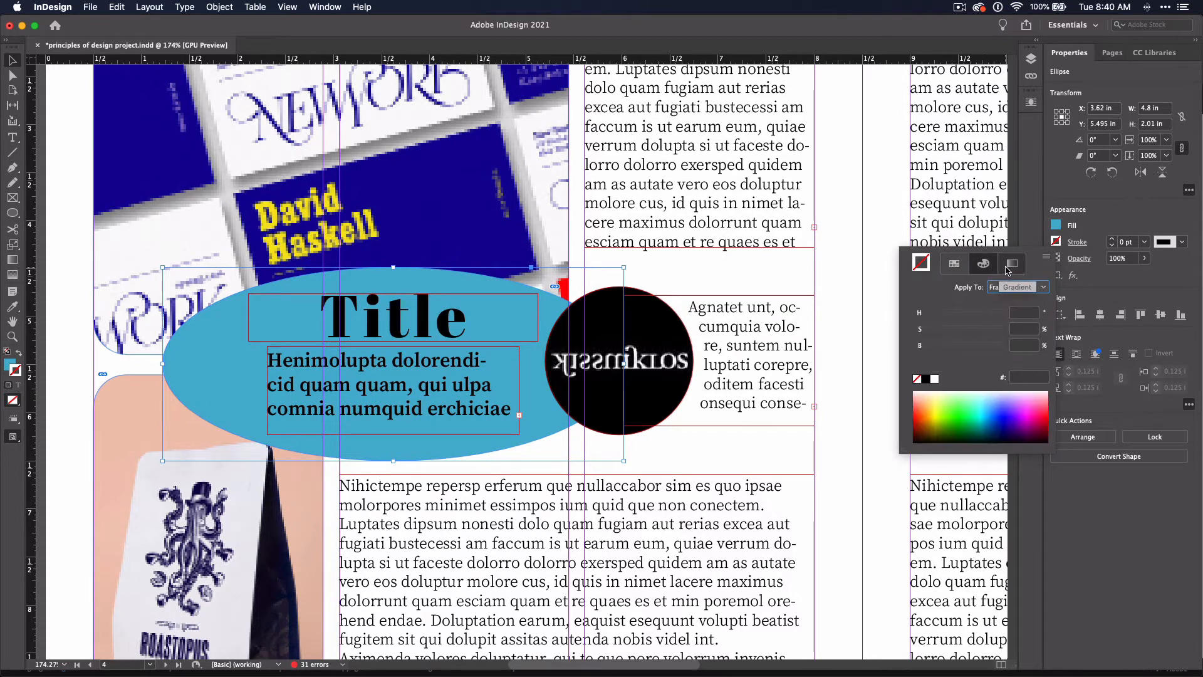
{"action": "double_click", "coordinate": [922, 264]}
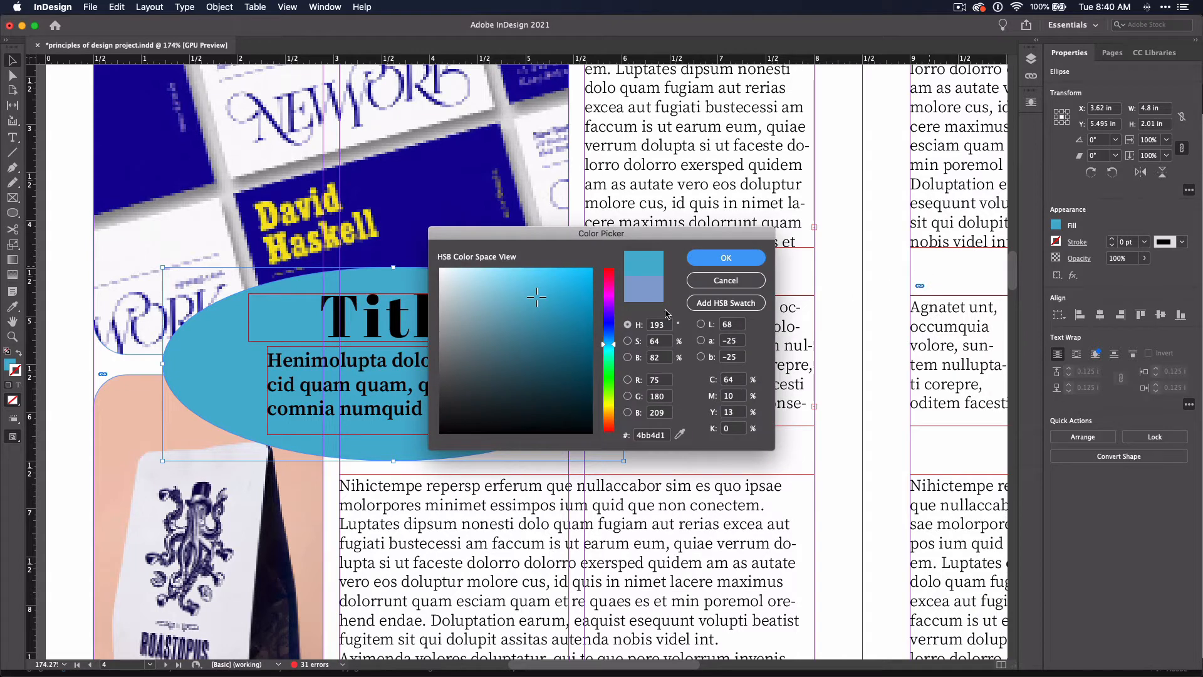
{"action": "left_click_drag", "start_coordinate": [571, 330], "coordinate": [441, 433]}
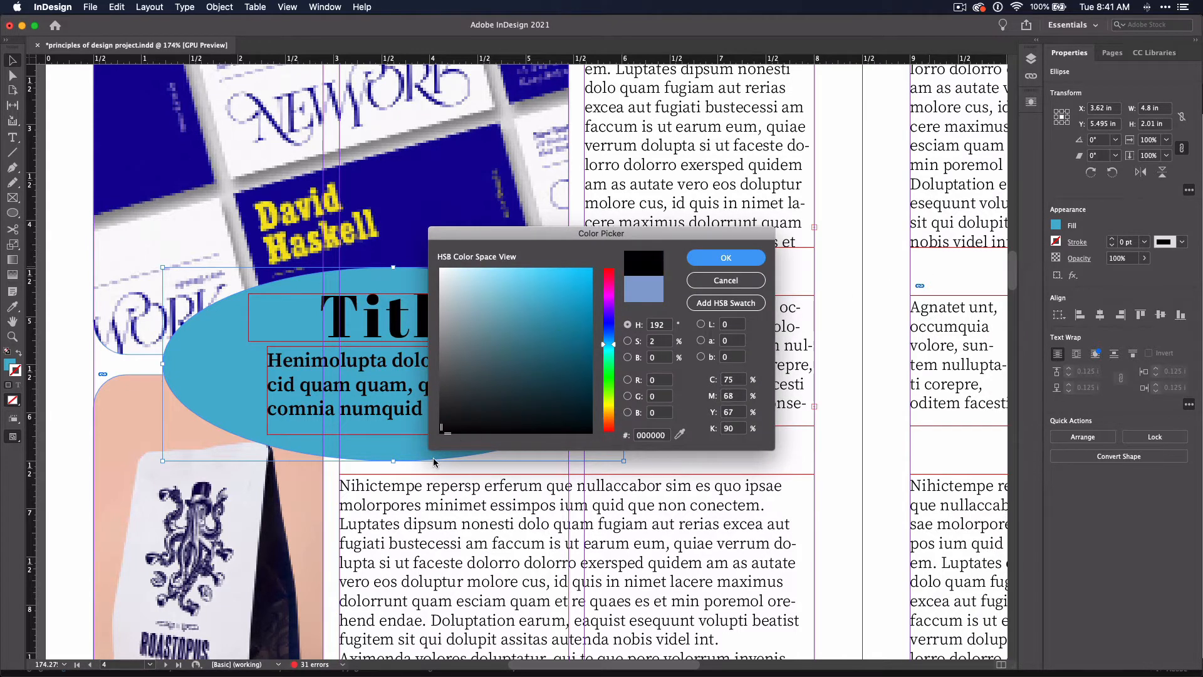
{"action": "left_click", "coordinate": [725, 258]}
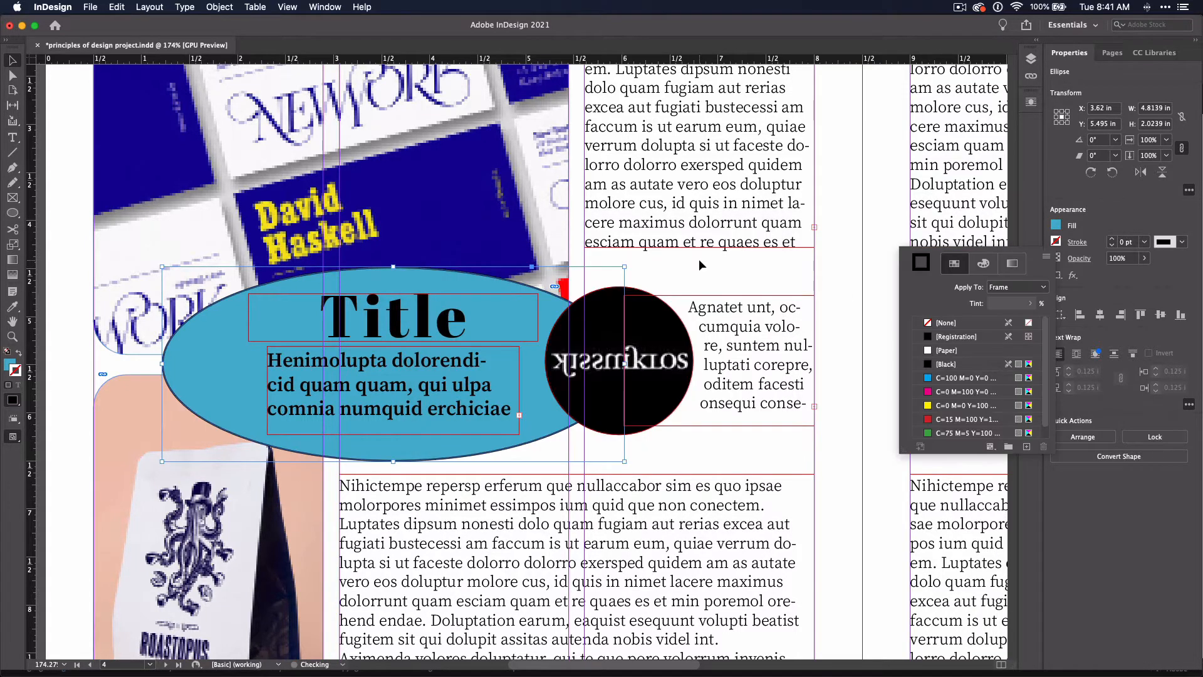
Raise the stroke weight to 3 pt with the Thin - Thick stroke type.
{"action": "left_click", "coordinate": [1112, 238]}
{"action": "left_click", "coordinate": [1112, 237]}
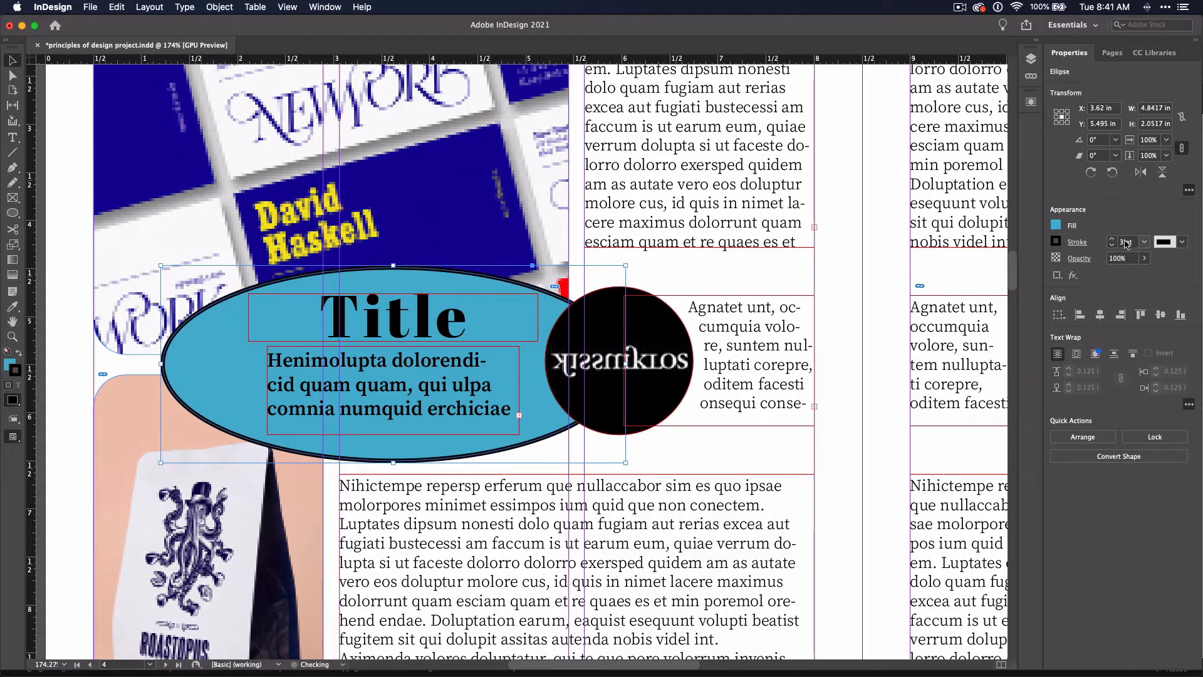
{"action": "left_click", "coordinate": [1181, 243]}
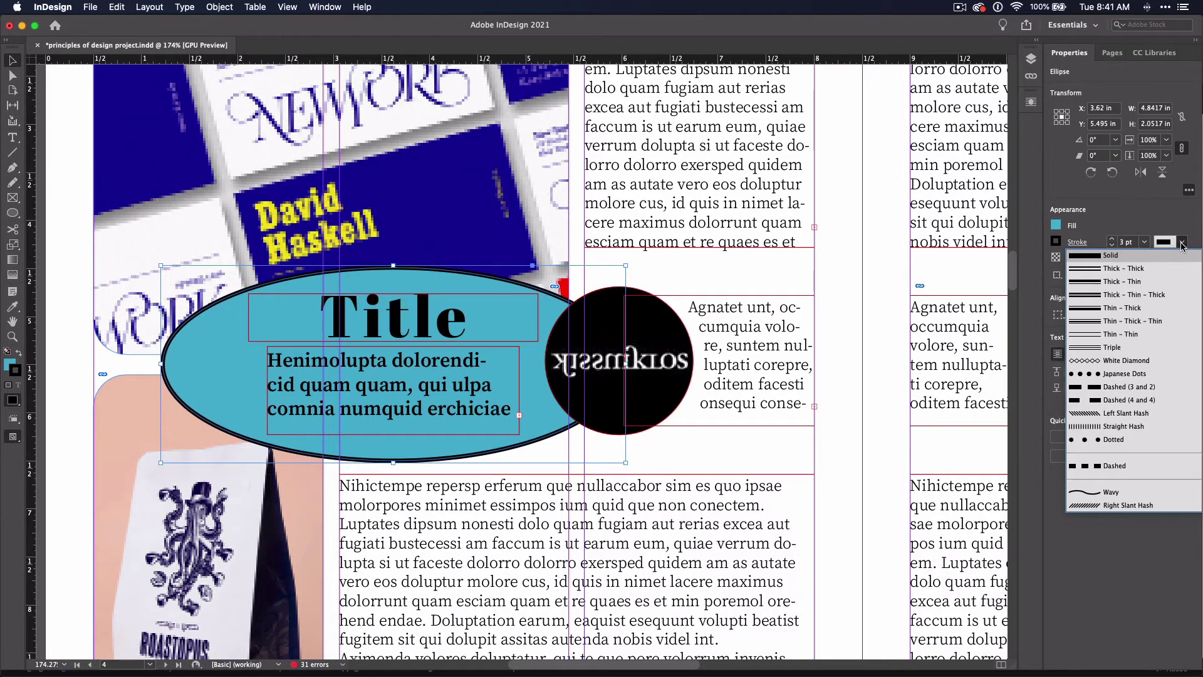
{"action": "left_click", "coordinate": [1156, 312]}
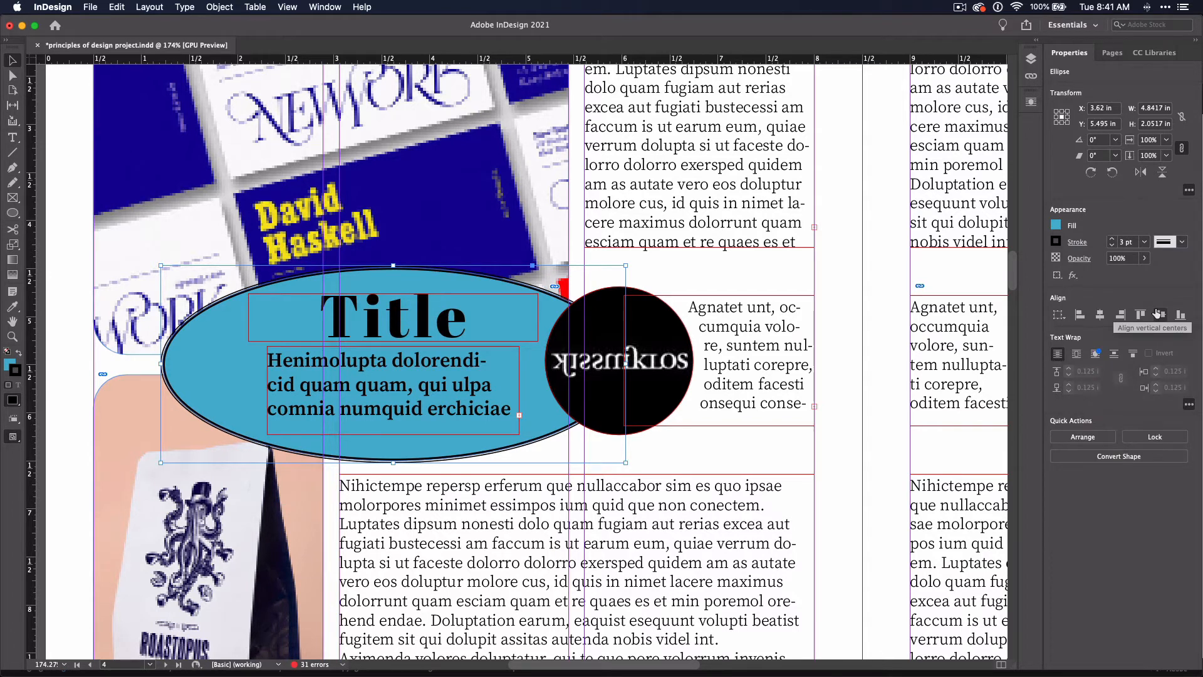
{"action": "left_click", "coordinate": [1079, 241]}
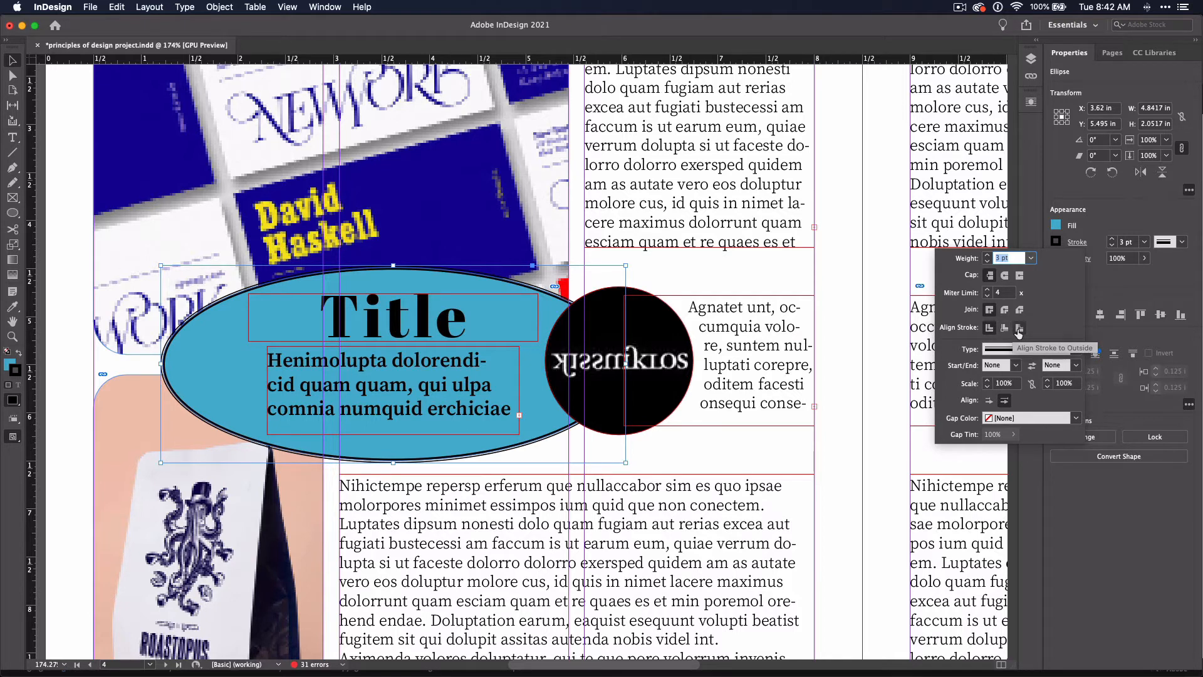
Align the ellipse's 3 pt stroke to the centre of its path.
{"action": "left_click", "coordinate": [1017, 327]}
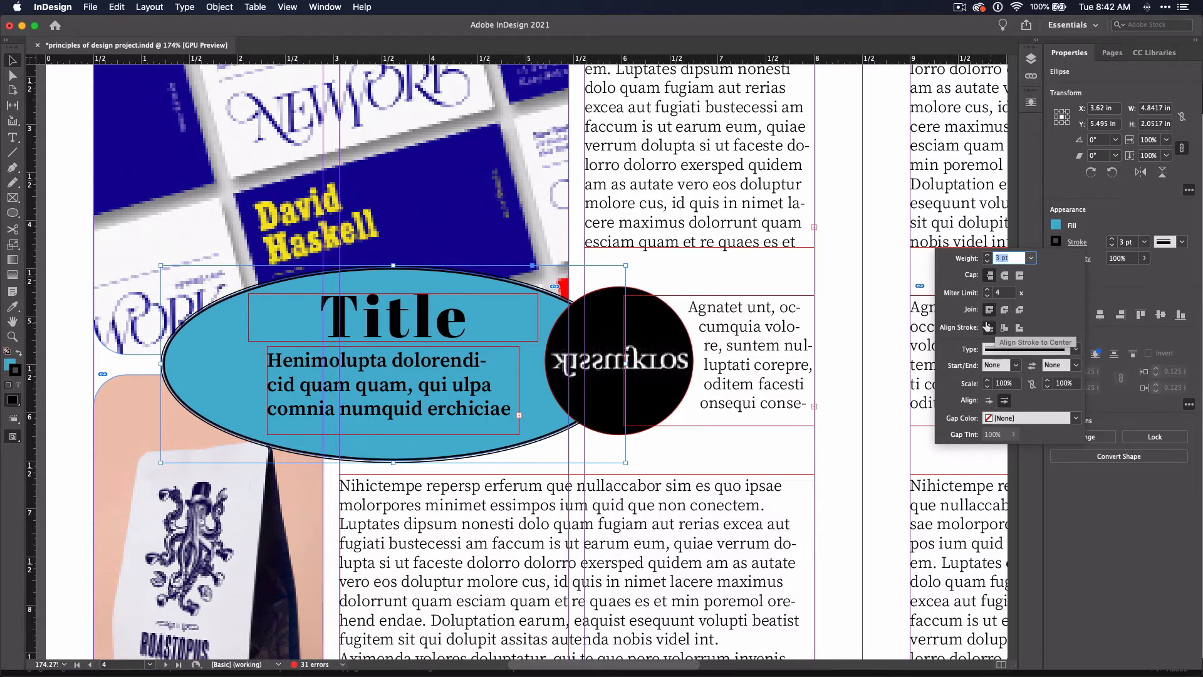
{"action": "left_click", "coordinate": [13, 215]}
Draw a small square frame to the right of the circle with the Rectangle Tool.
{"action": "left_click", "coordinate": [66, 227]}
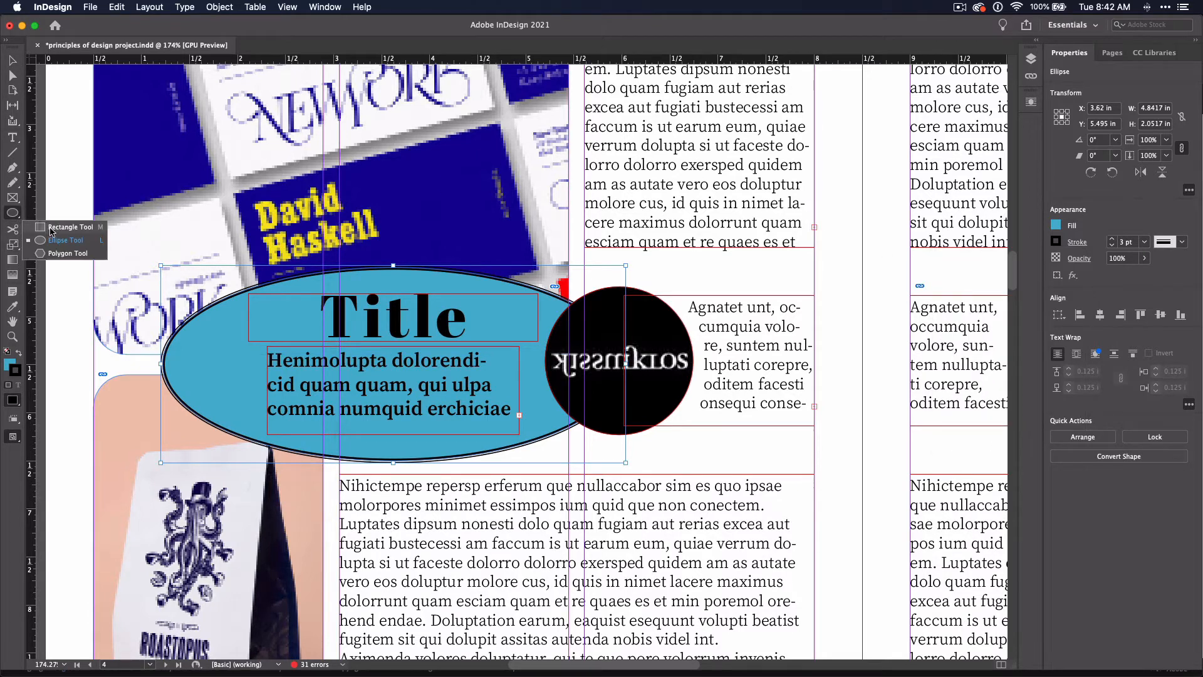
{"action": "mouse_move", "coordinate": [825, 266]}
{"action": "left_mouse_down"}
{"action": "mouse_move", "coordinate": [881, 324]}
{"action": "mouse_move", "coordinate": [870, 311]}
{"action": "left_mouse_up"}
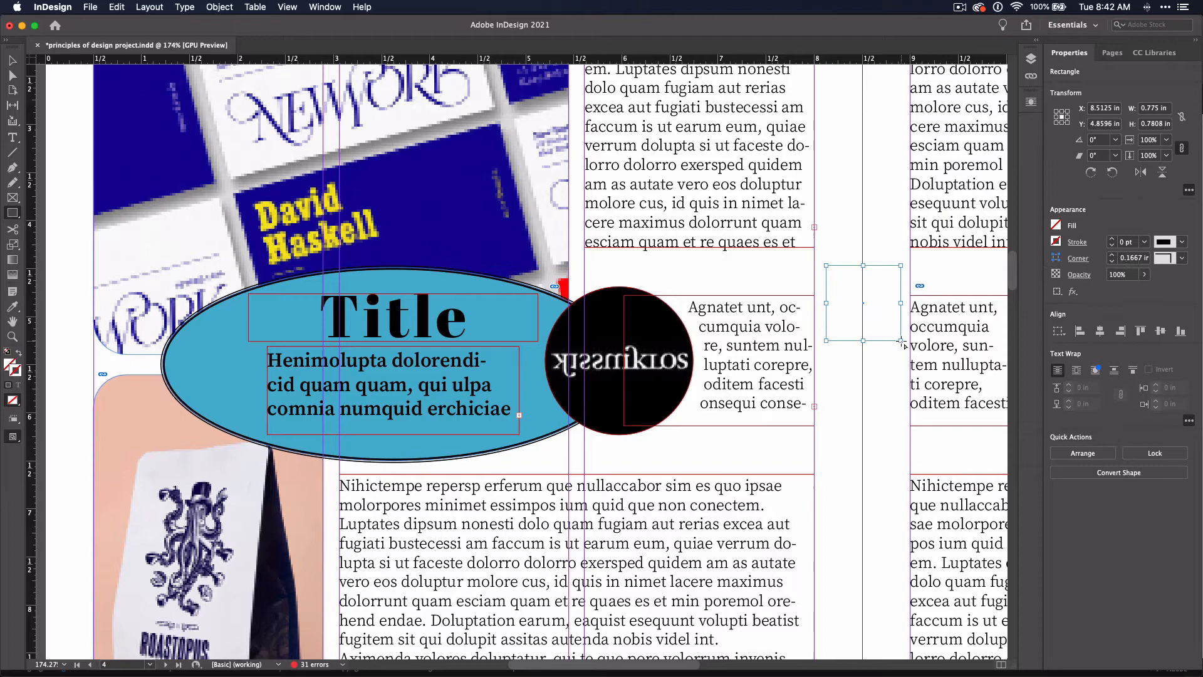
{"action": "key", "text": "super+equal"}
Give the square a 3 pt black stroke with Bevel Join corners.
{"action": "left_click", "coordinate": [1181, 242]}
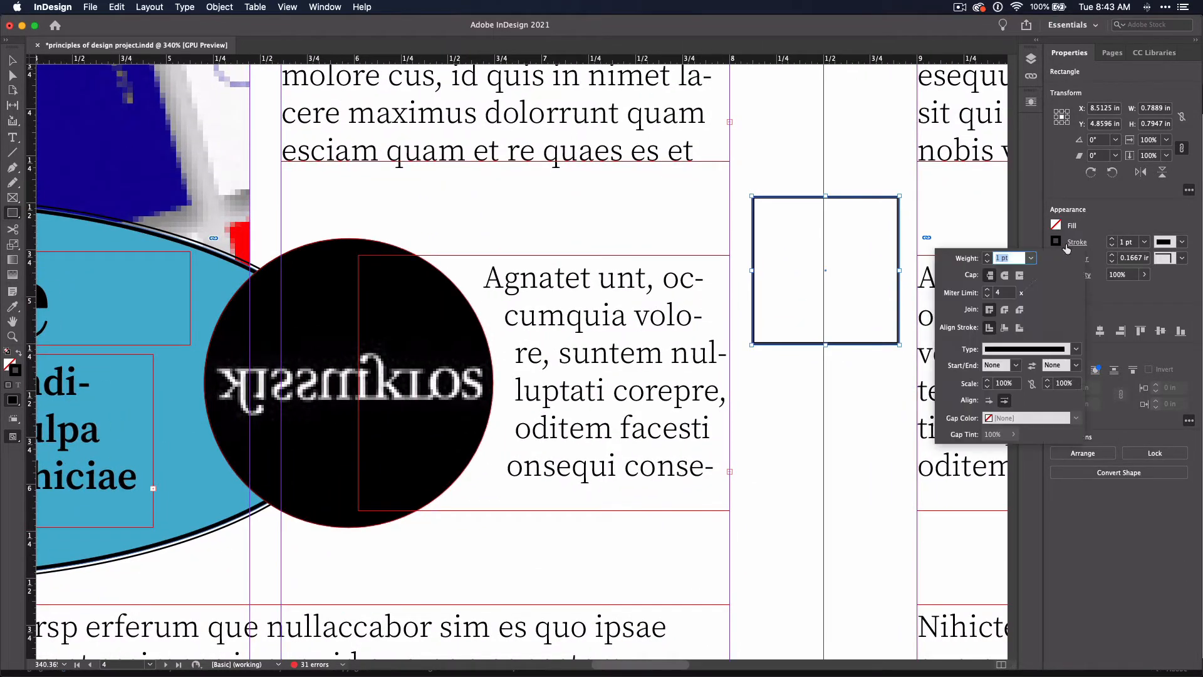
{"action": "double_click", "coordinate": [998, 258]}
{"action": "type", "text": "3"}
{"action": "key", "text": "Tab"}
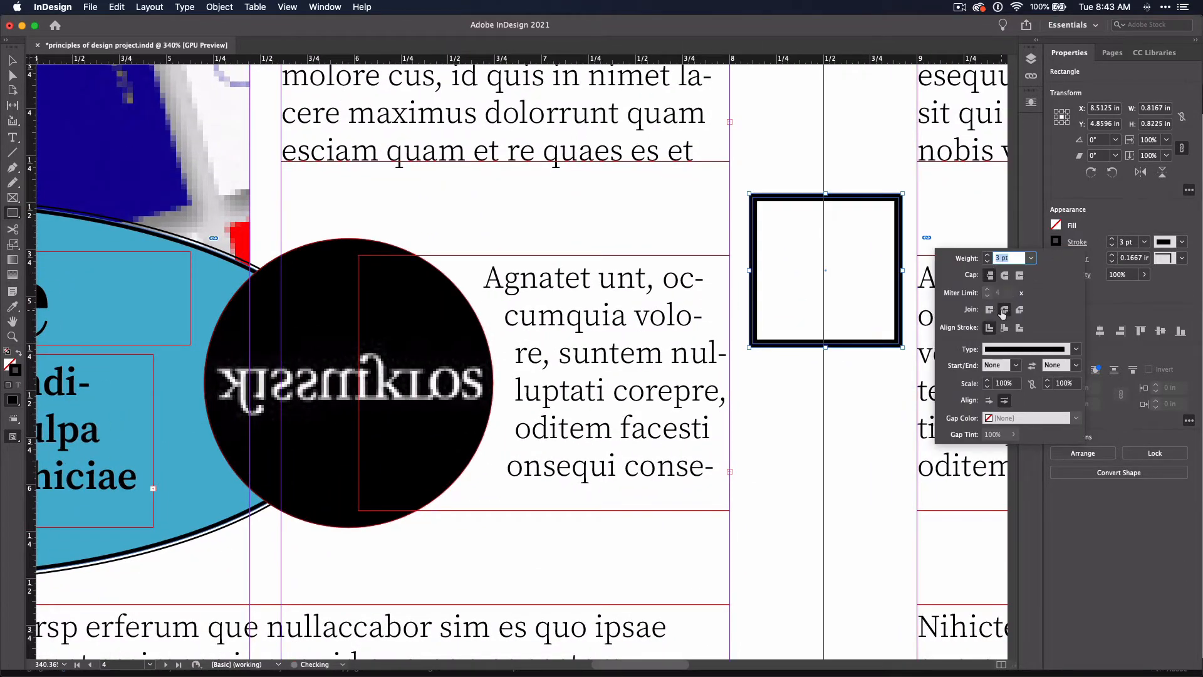
{"action": "key", "text": "super+equal"}
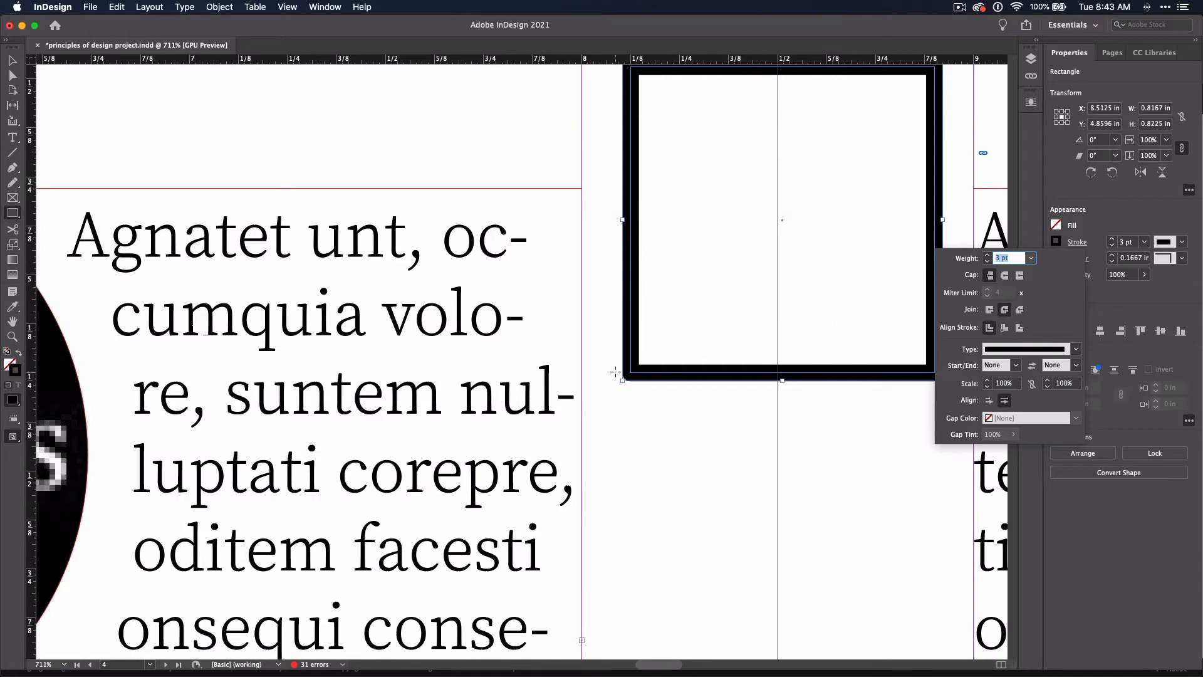
{"action": "left_click", "coordinate": [1019, 310]}
{"action": "key", "text": "backslash"}
Draw a horizontal line below the square with a 2 pt stroke and projecting end caps.
{"action": "left_click_drag", "start_coordinate": [623, 452], "coordinate": [943, 452]}
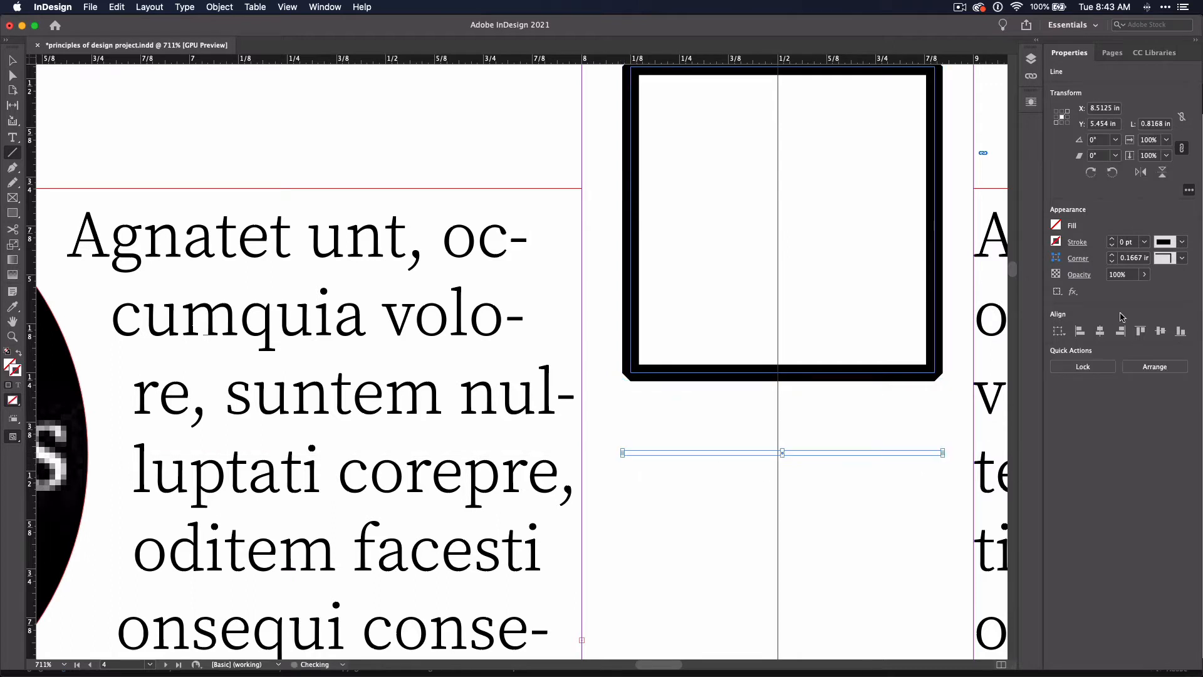
{"action": "left_click", "coordinate": [1111, 238]}
{"action": "left_click", "coordinate": [1077, 243]}
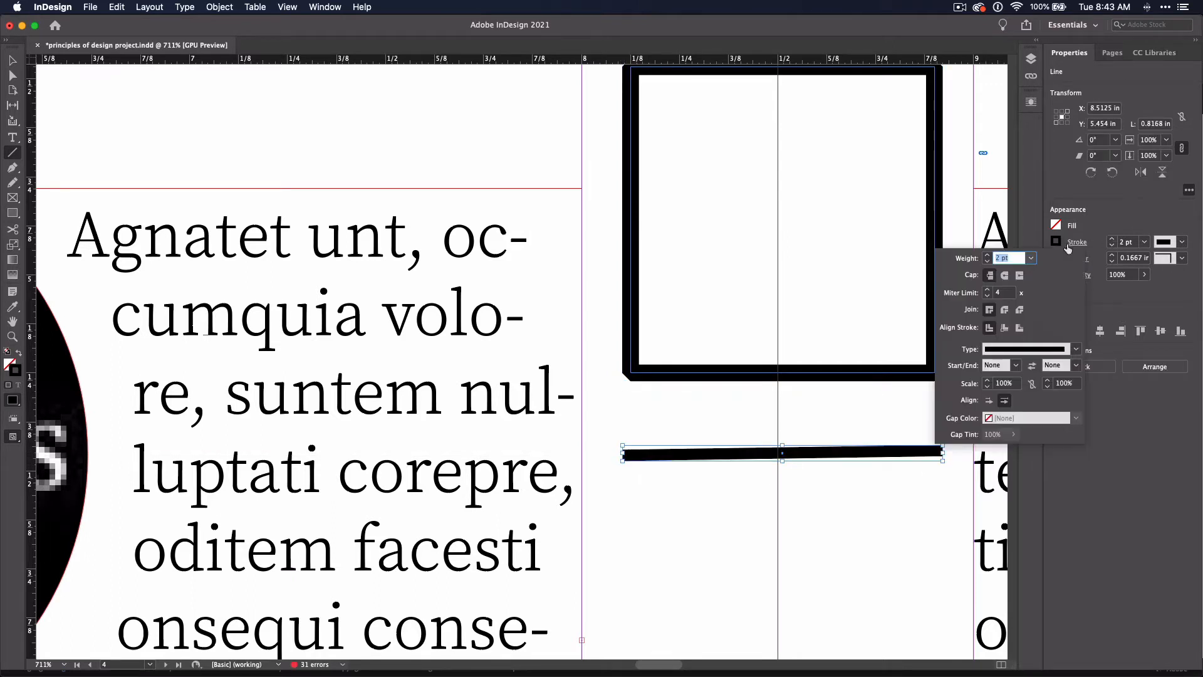
{"action": "left_click", "coordinate": [1004, 274]}
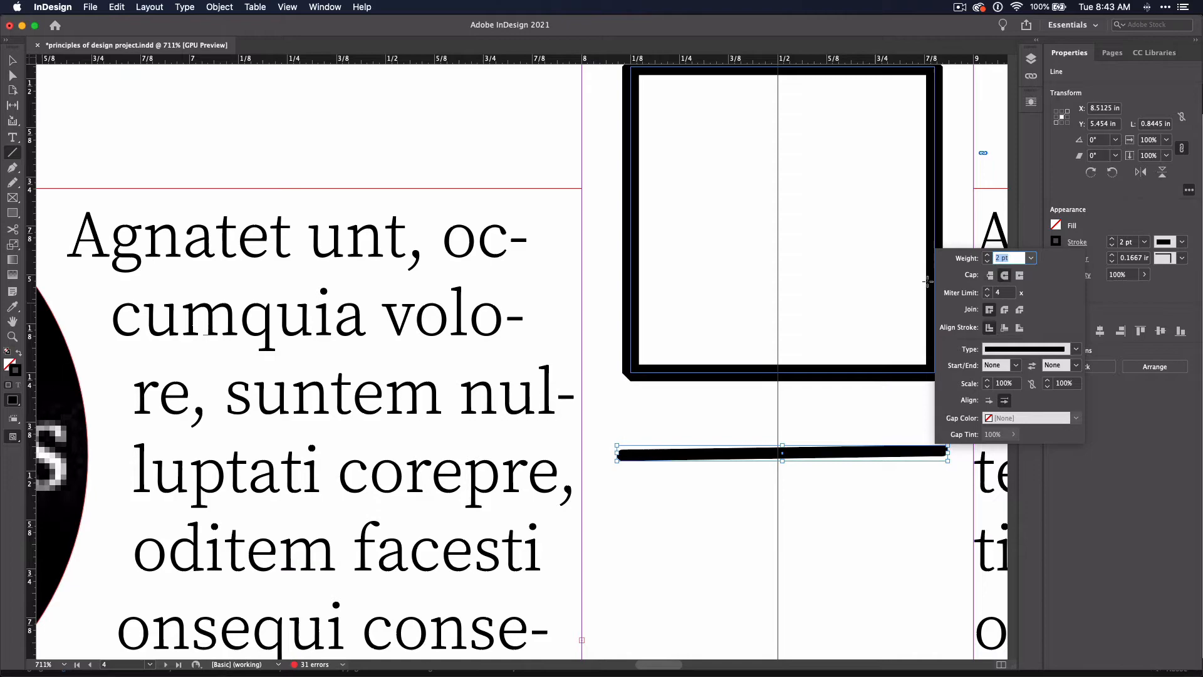
{"action": "left_click", "coordinate": [1020, 275]}
{"action": "scroll", "coordinate": [630, 463], "scroll_direction": "up", "scroll_amount": 5}
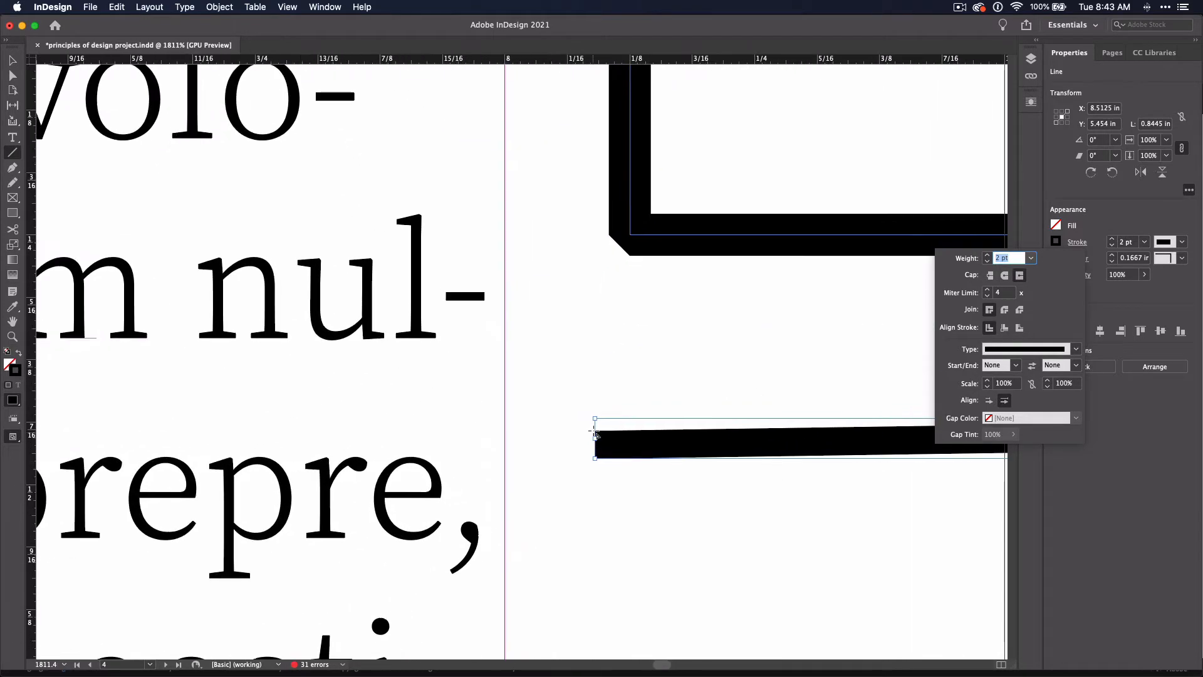
{"action": "key", "text": "super+0"}
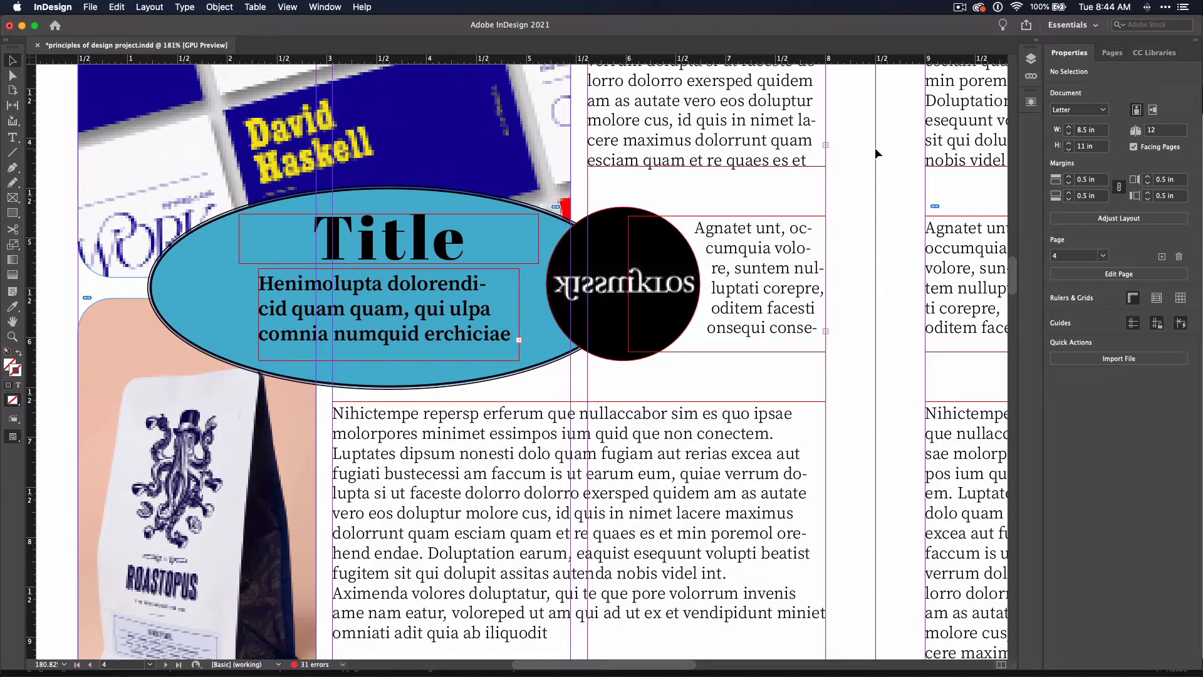
{"action": "scroll", "coordinate": [876, 151], "scroll_direction": "down", "scroll_amount": 5}
{"action": "scroll", "coordinate": [875, 151], "scroll_direction": "down", "scroll_amount": 3}
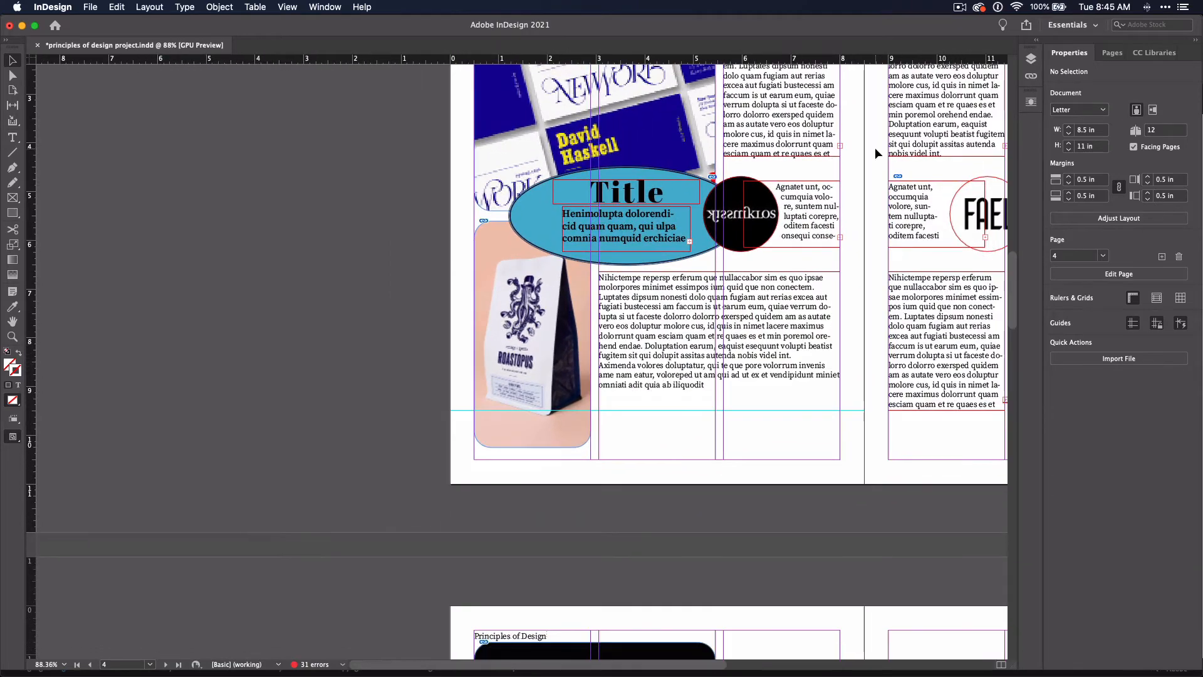
{"action": "scroll", "coordinate": [874, 150], "scroll_direction": "left", "scroll_amount": 5}
{"action": "scroll", "coordinate": [876, 150], "scroll_direction": "up", "scroll_amount": 3}
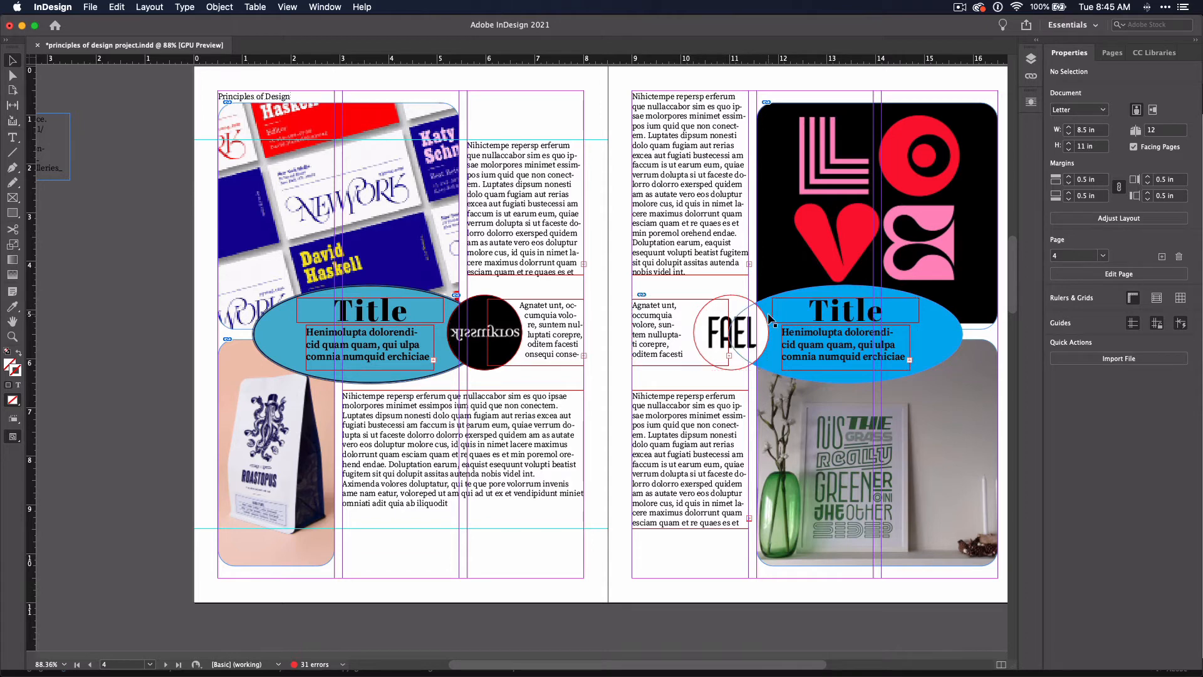
Reveal the shape tool flyout to reach the Ellipse Tool.
{"action": "right_click", "coordinate": [14, 213]}
Draw a small ellipse below the left page and select all ellipses across the spread.
{"action": "left_click", "coordinate": [65, 241]}
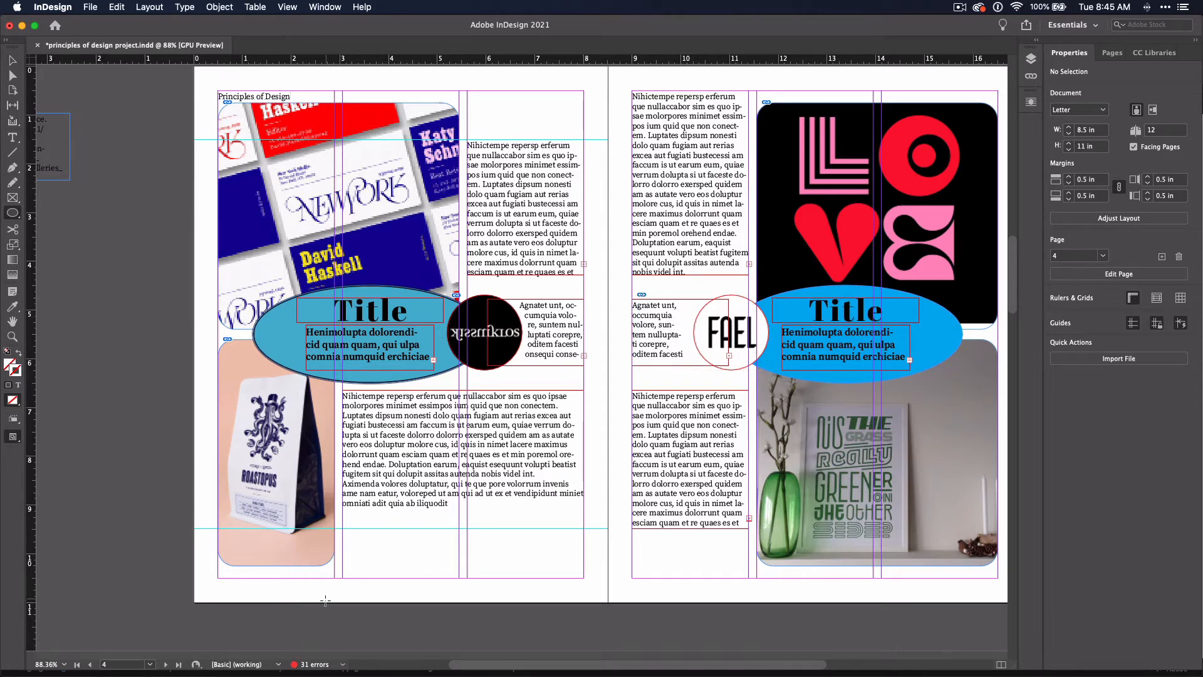
{"action": "mouse_move", "coordinate": [326, 599]}
{"action": "left_mouse_down"}
{"action": "mouse_move", "coordinate": [360, 589]}
{"action": "mouse_move", "coordinate": [326, 592]}
{"action": "left_mouse_up"}
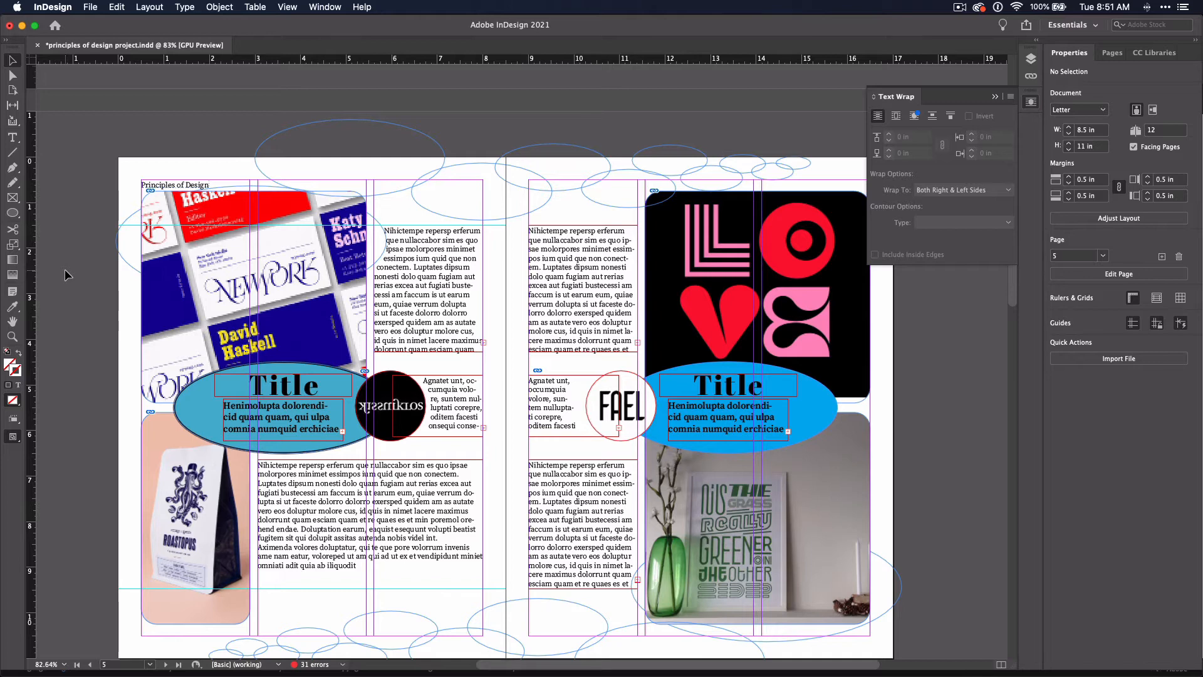
{"action": "left_click", "coordinate": [250, 223]}
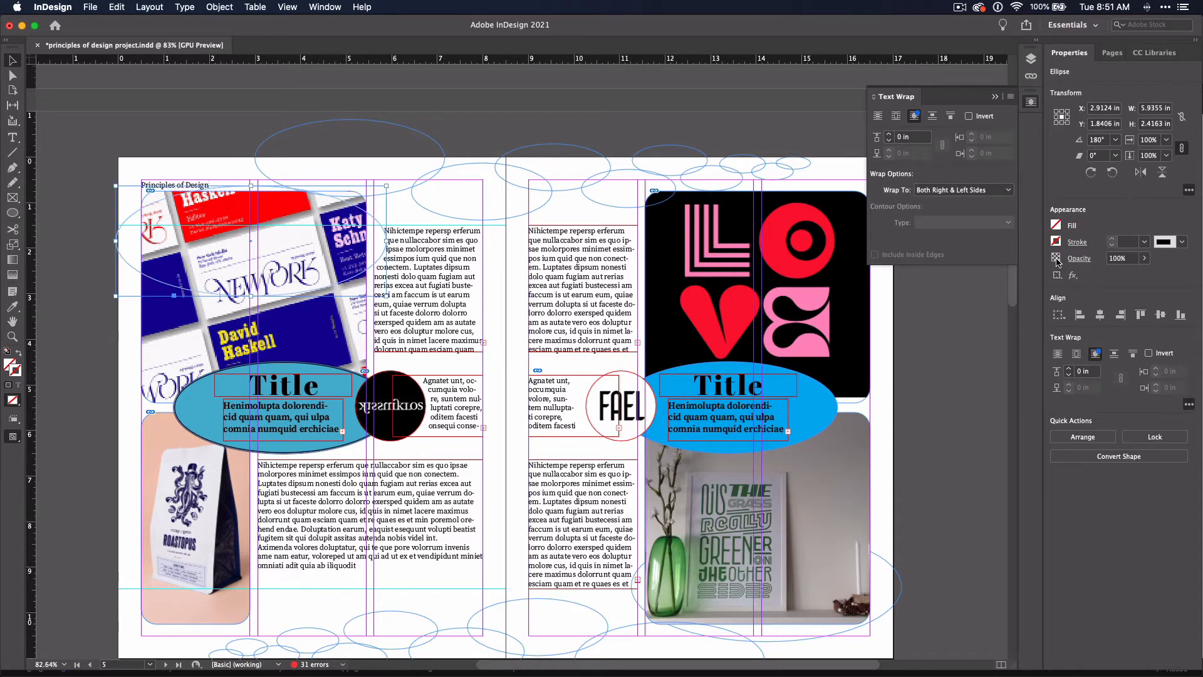
{"action": "left_click", "coordinate": [828, 160]}
{"action": "left_click_drag", "start_coordinate": [812, 183], "coordinate": [353, 160]}
{"action": "scroll", "coordinate": [394, 263], "scroll_direction": "down", "scroll_amount": 5}
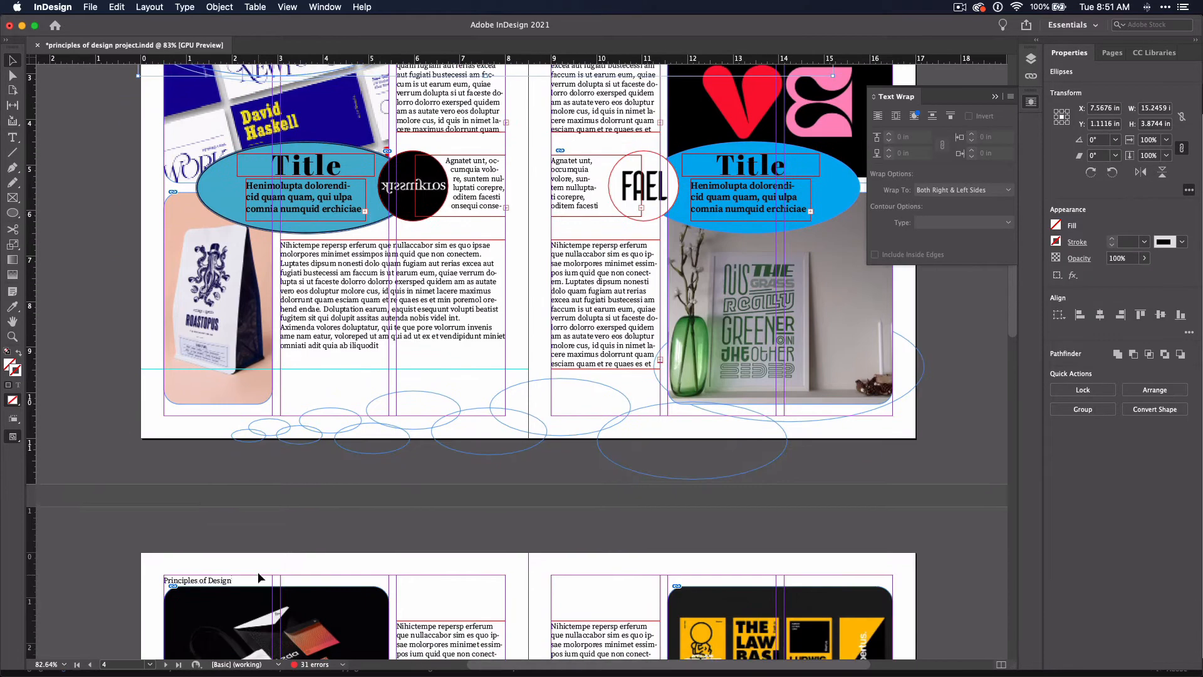
{"action": "left_click_drag", "start_coordinate": [209, 475], "coordinate": [769, 410], "text": "shift"}
{"action": "scroll", "coordinate": [807, 414], "scroll_direction": "up", "scroll_amount": 5}
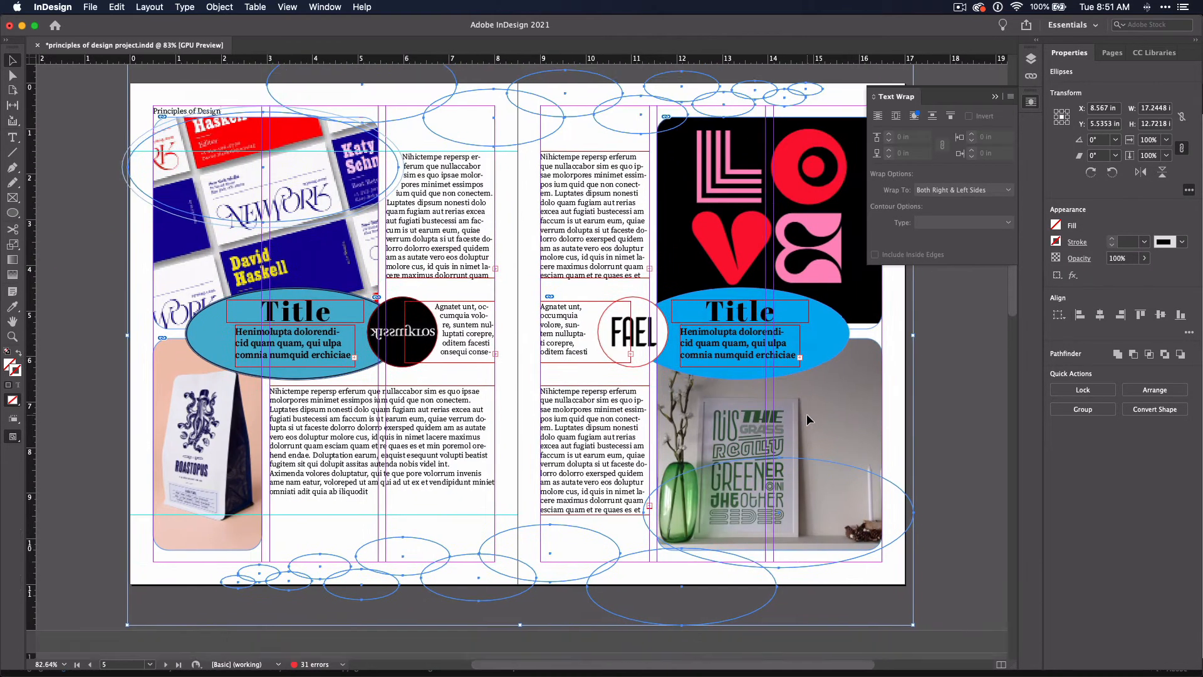
{"action": "scroll", "coordinate": [806, 415], "scroll_direction": "down", "scroll_amount": 5}
{"action": "scroll", "coordinate": [758, 582], "scroll_direction": "down", "scroll_amount": 10}
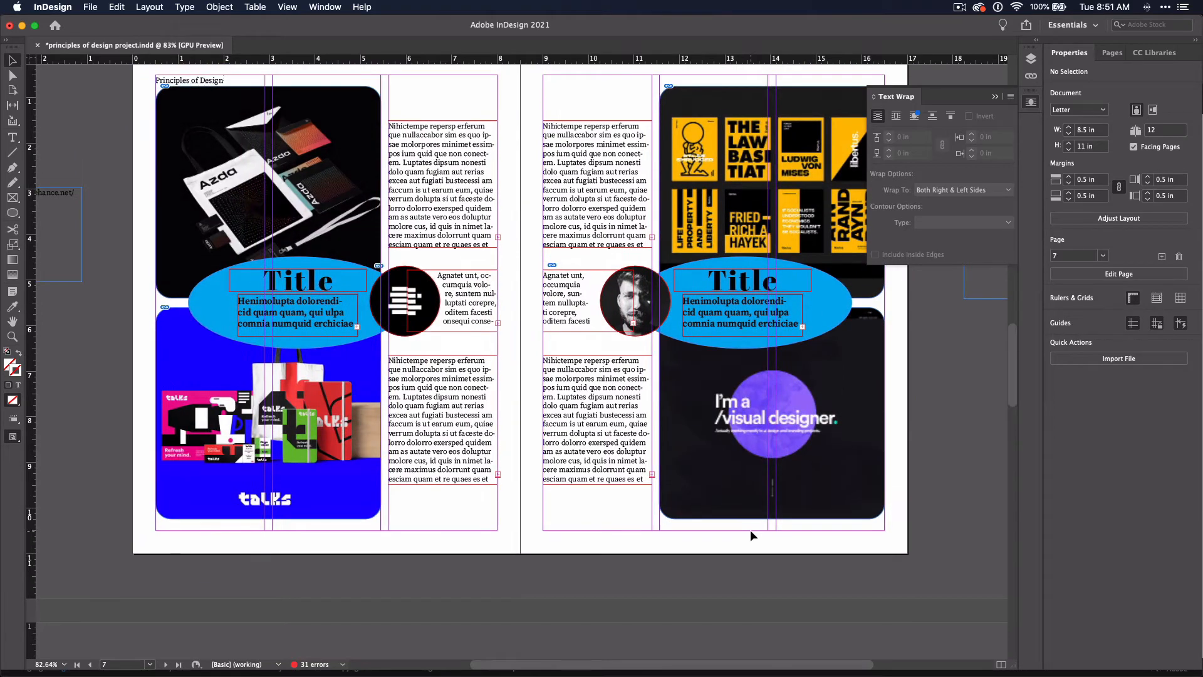
{"action": "key", "text": "super+a"}
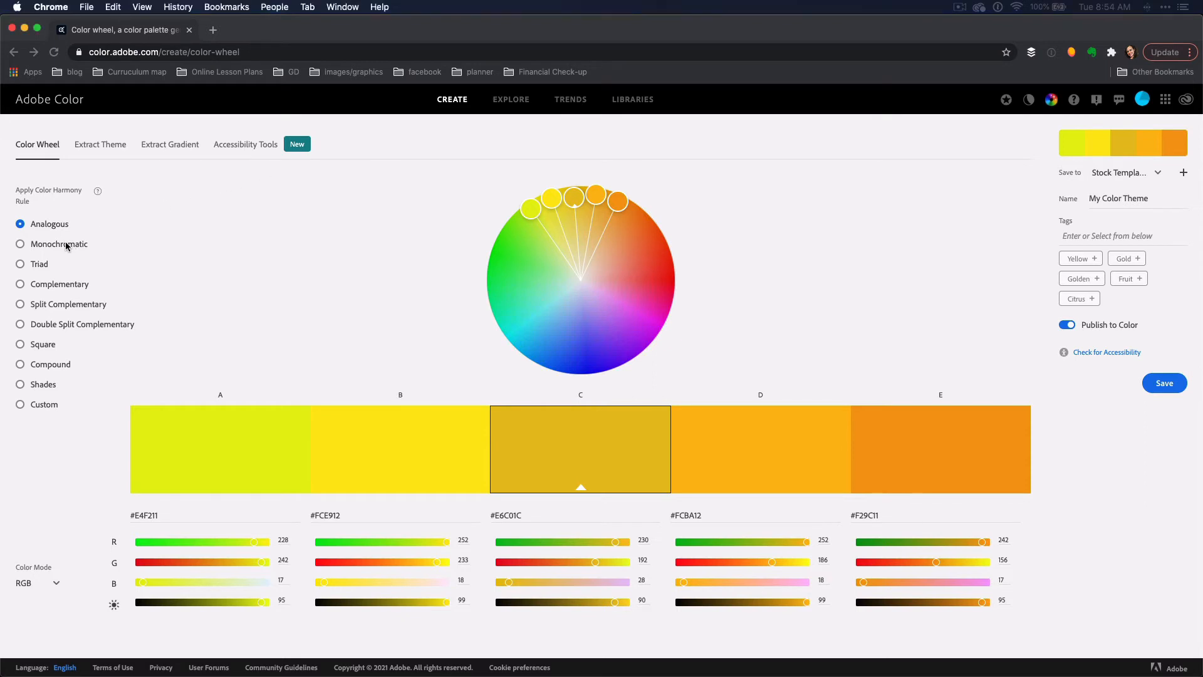
Choose the Complementary harmony and set a teal base with orange complements, slightly darkened.
{"action": "left_click", "coordinate": [21, 244]}
{"action": "left_click", "coordinate": [21, 264]}
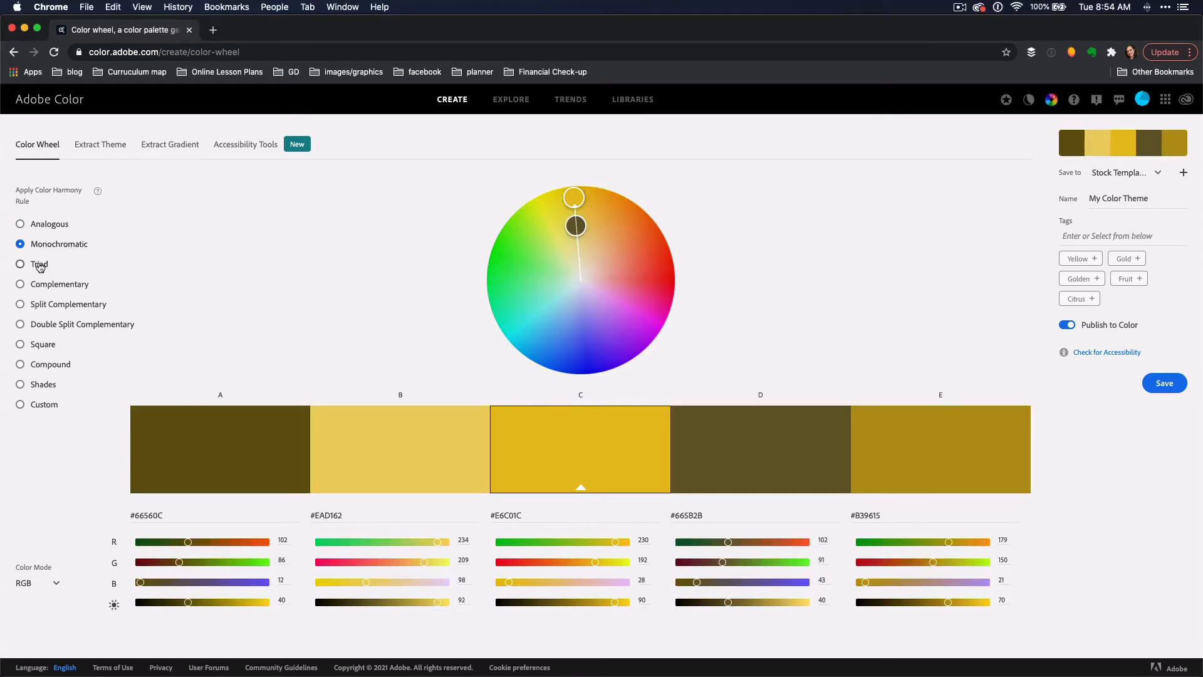
{"action": "left_click", "coordinate": [21, 284]}
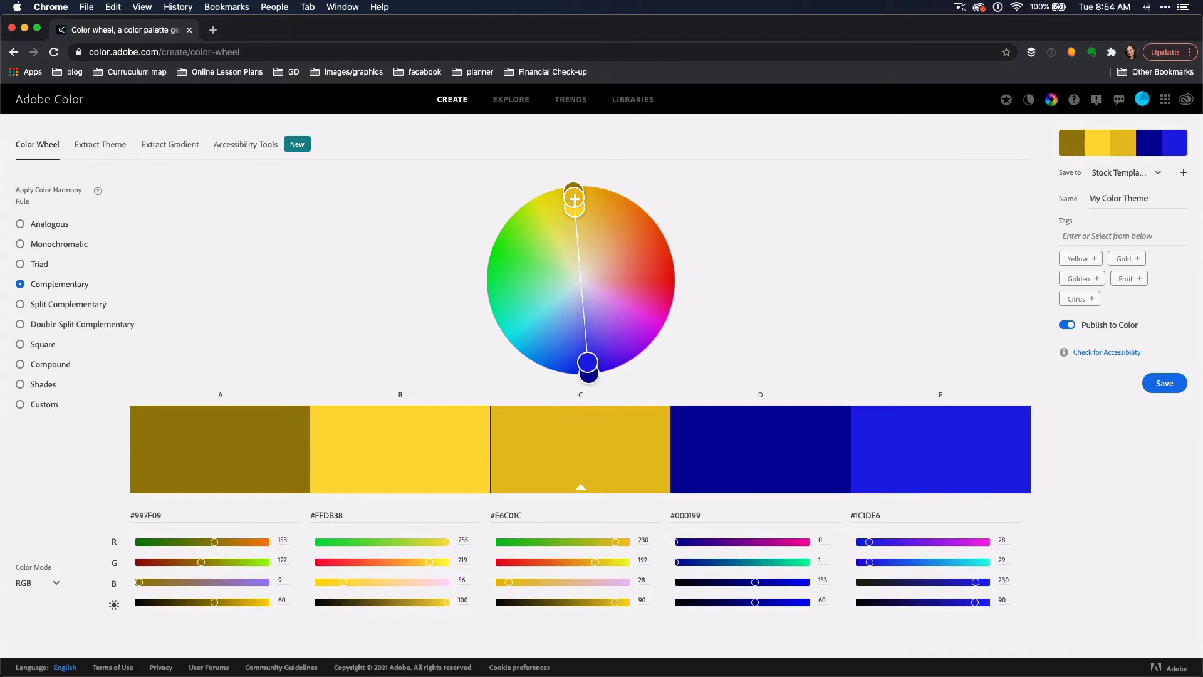
{"action": "mouse_move", "coordinate": [573, 198]}
{"action": "left_mouse_down"}
{"action": "mouse_move", "coordinate": [501, 303]}
{"action": "mouse_move", "coordinate": [614, 352]}
{"action": "mouse_move", "coordinate": [533, 331]}
{"action": "left_mouse_up"}
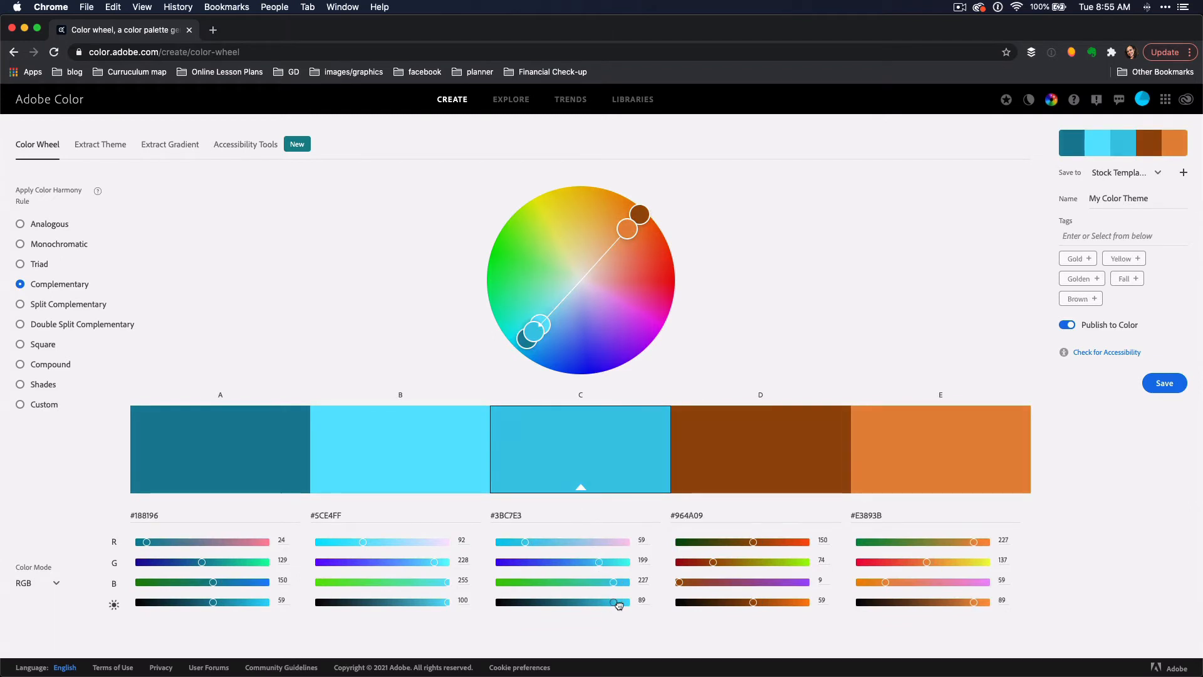
{"action": "mouse_move", "coordinate": [617, 603]}
{"action": "left_mouse_down"}
{"action": "mouse_move", "coordinate": [566, 605]}
{"action": "mouse_move", "coordinate": [596, 604]}
{"action": "mouse_move", "coordinate": [576, 605]}
{"action": "left_mouse_up"}
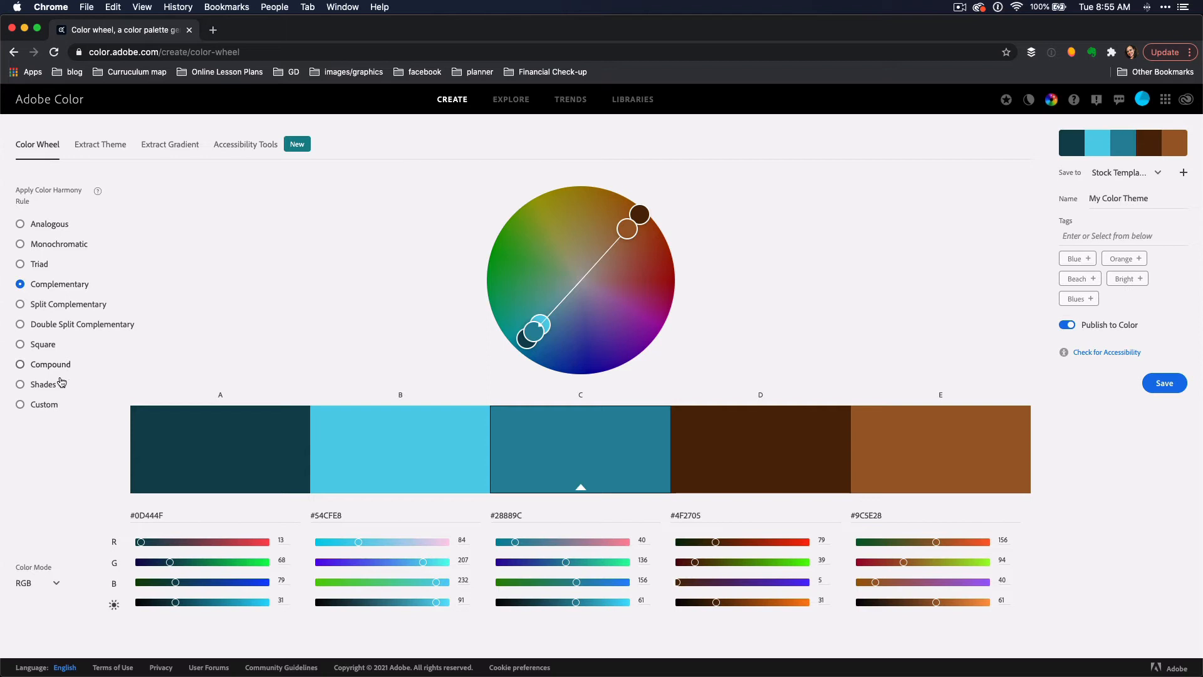
Fine-tune the swatches to brown #996E48, peach #FFBD83, orange #EB8831, teal #0999B8 and blue #57D1EB.
{"action": "left_click", "coordinate": [45, 404]}
{"action": "mouse_move", "coordinate": [576, 603]}
{"action": "left_mouse_down"}
{"action": "mouse_move", "coordinate": [543, 604]}
{"action": "mouse_move", "coordinate": [586, 604]}
{"action": "left_mouse_up"}
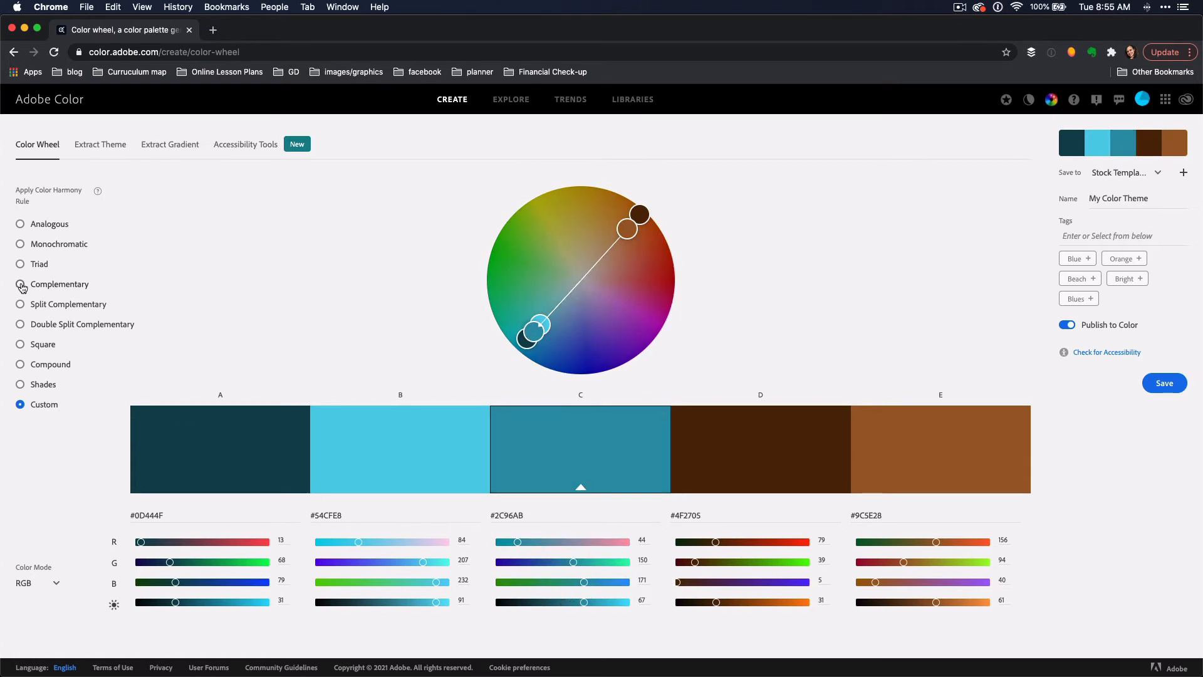
{"action": "left_click", "coordinate": [22, 284]}
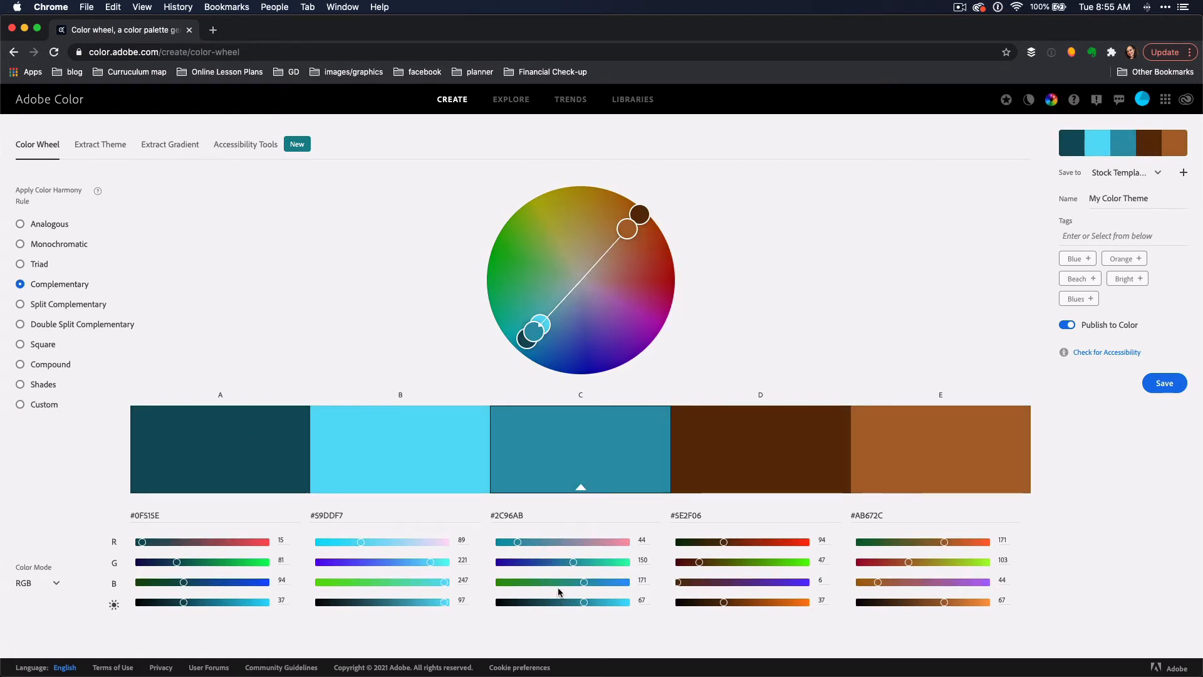
{"action": "left_click_drag", "start_coordinate": [583, 602], "coordinate": [613, 603]}
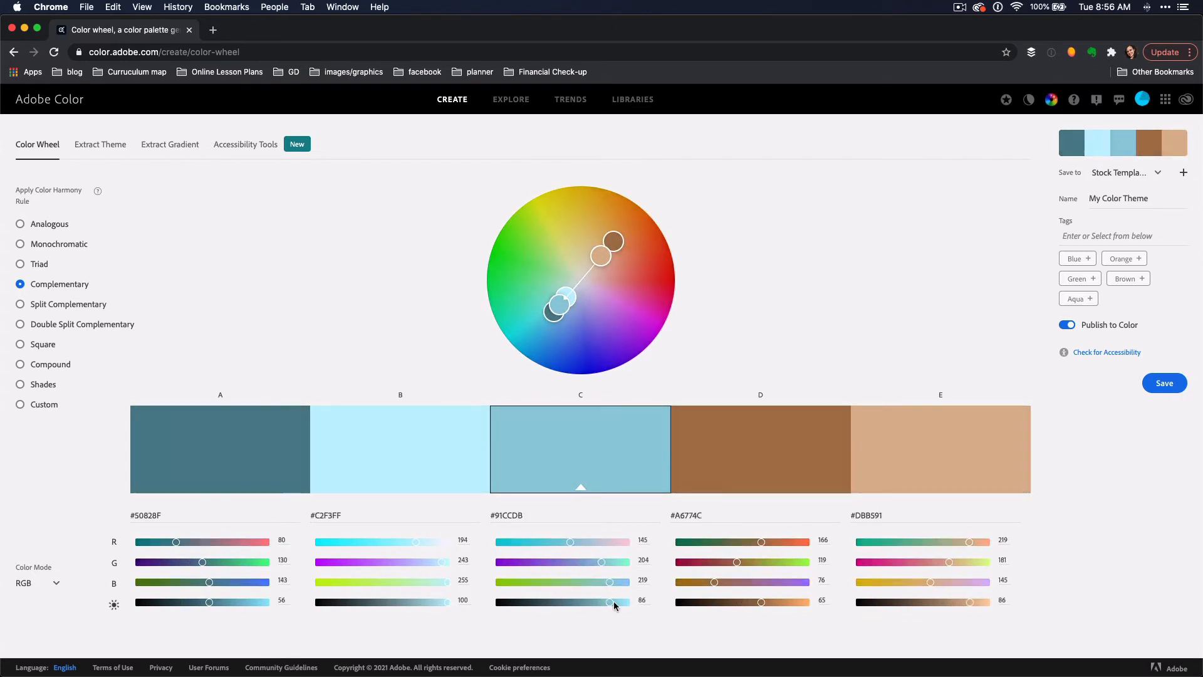
{"action": "left_click_drag", "start_coordinate": [599, 253], "coordinate": [603, 256]}
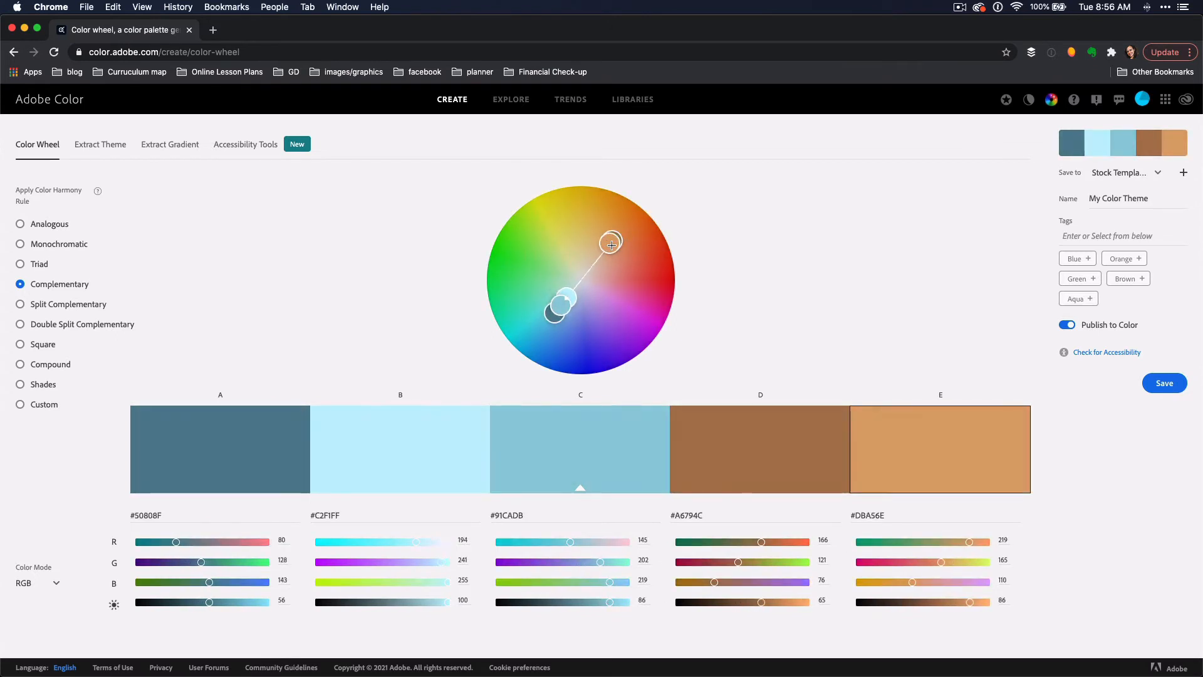
{"action": "left_click_drag", "start_coordinate": [560, 301], "coordinate": [541, 310]}
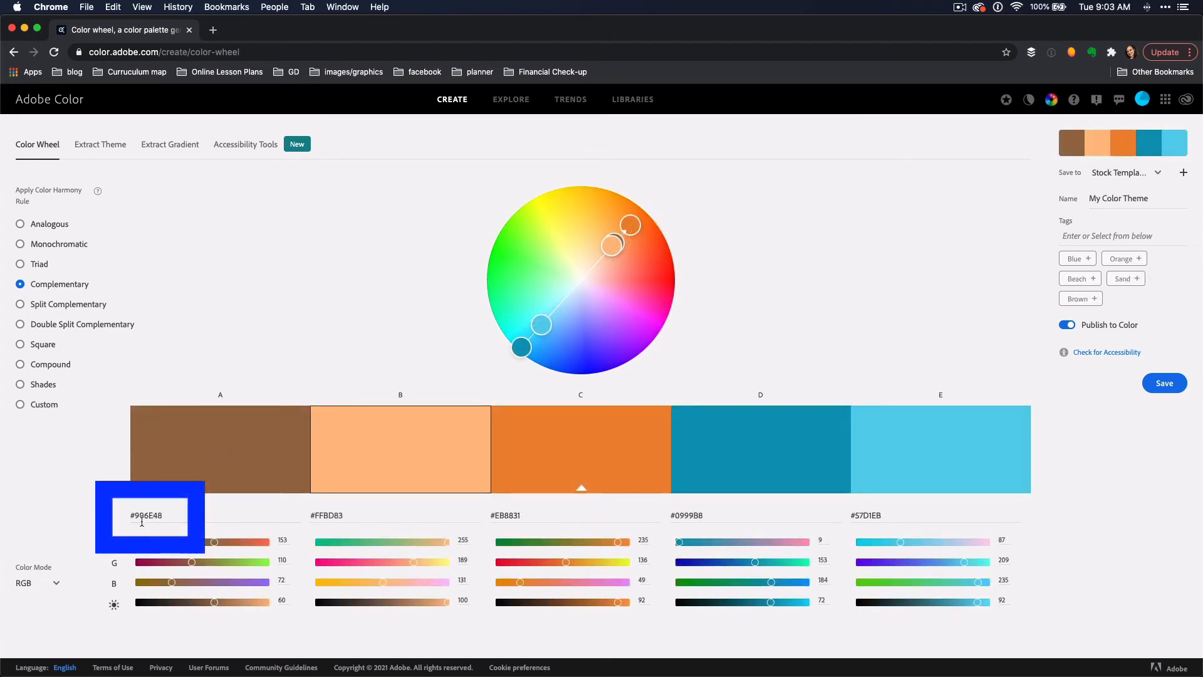
Paste the brown and peach hex codes from Adobe Color into the Color Picker for two small ellipses.
{"action": "double_click", "coordinate": [145, 514]}
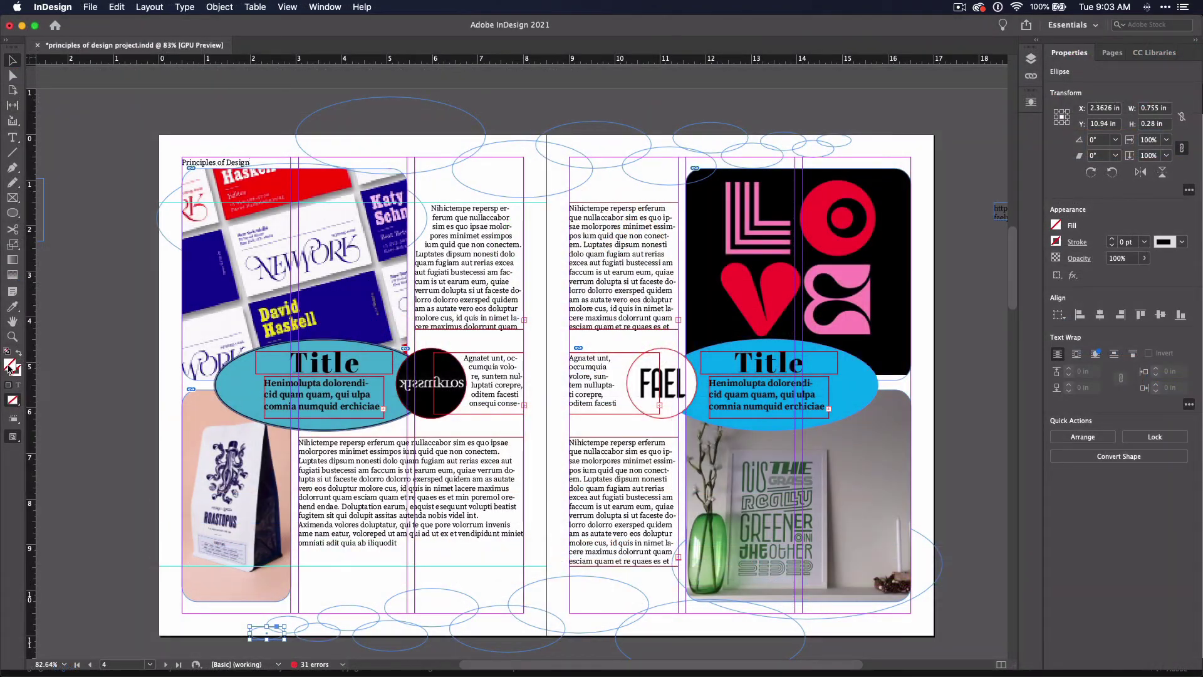
{"action": "double_click", "coordinate": [12, 367]}
{"action": "left_click", "coordinate": [656, 437]}
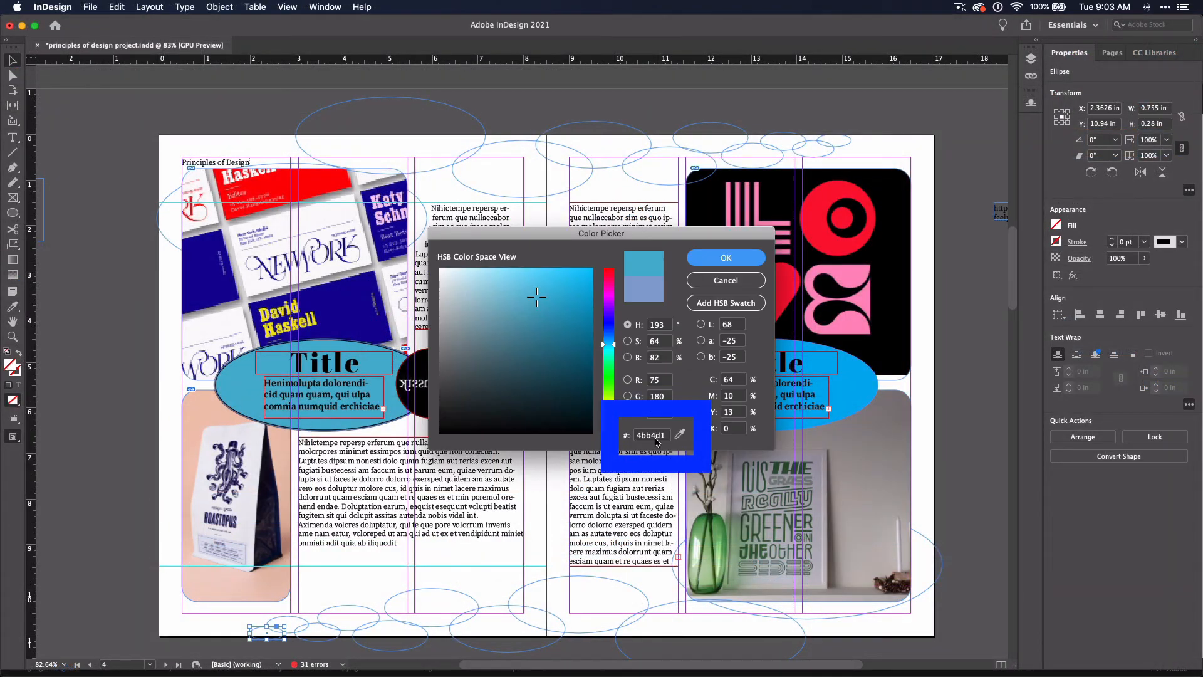
{"action": "type", "text": "996e48"}
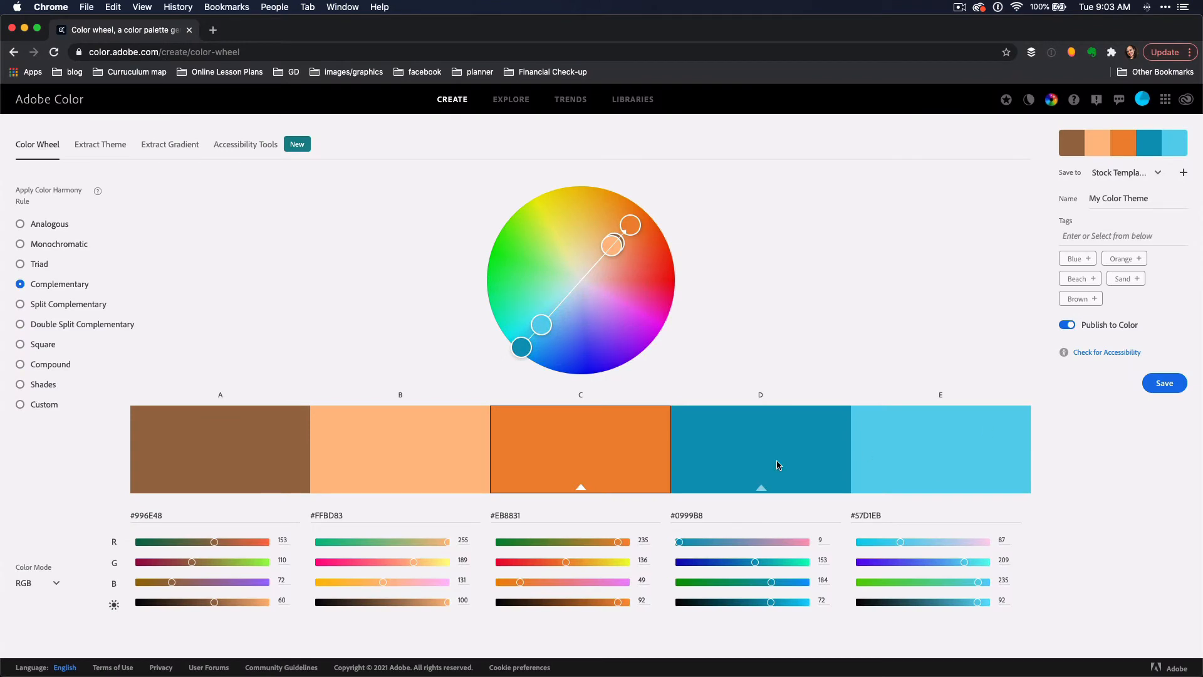
{"action": "double_click", "coordinate": [327, 515]}
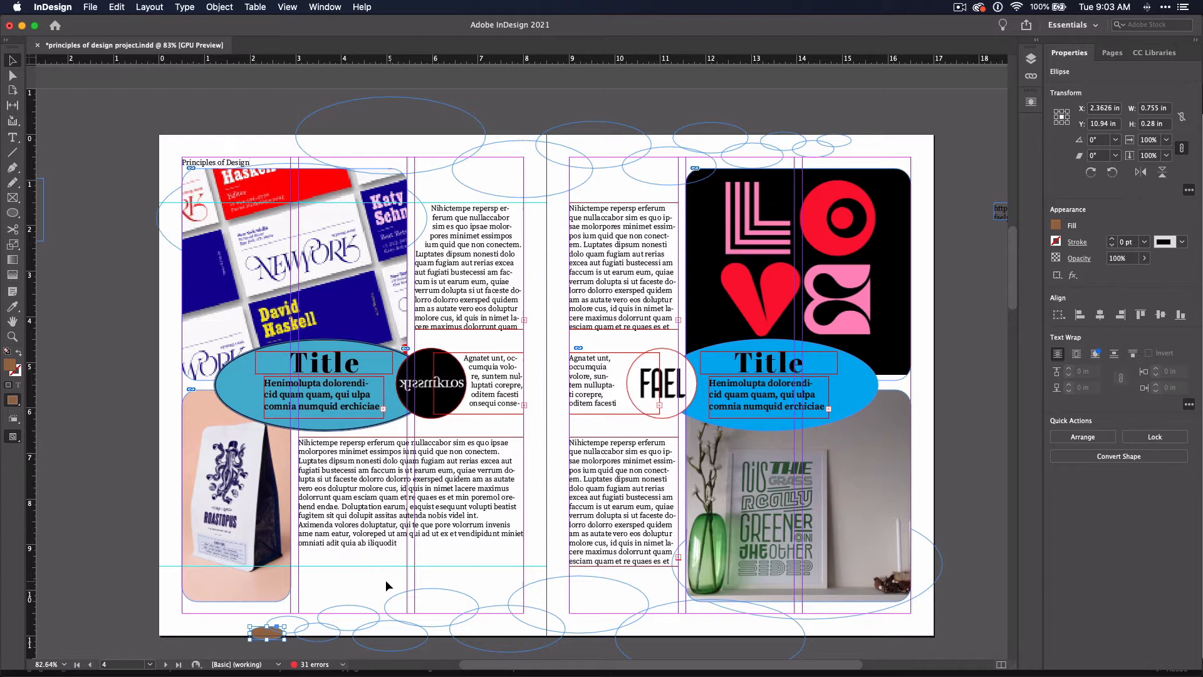
{"action": "double_click", "coordinate": [12, 369]}
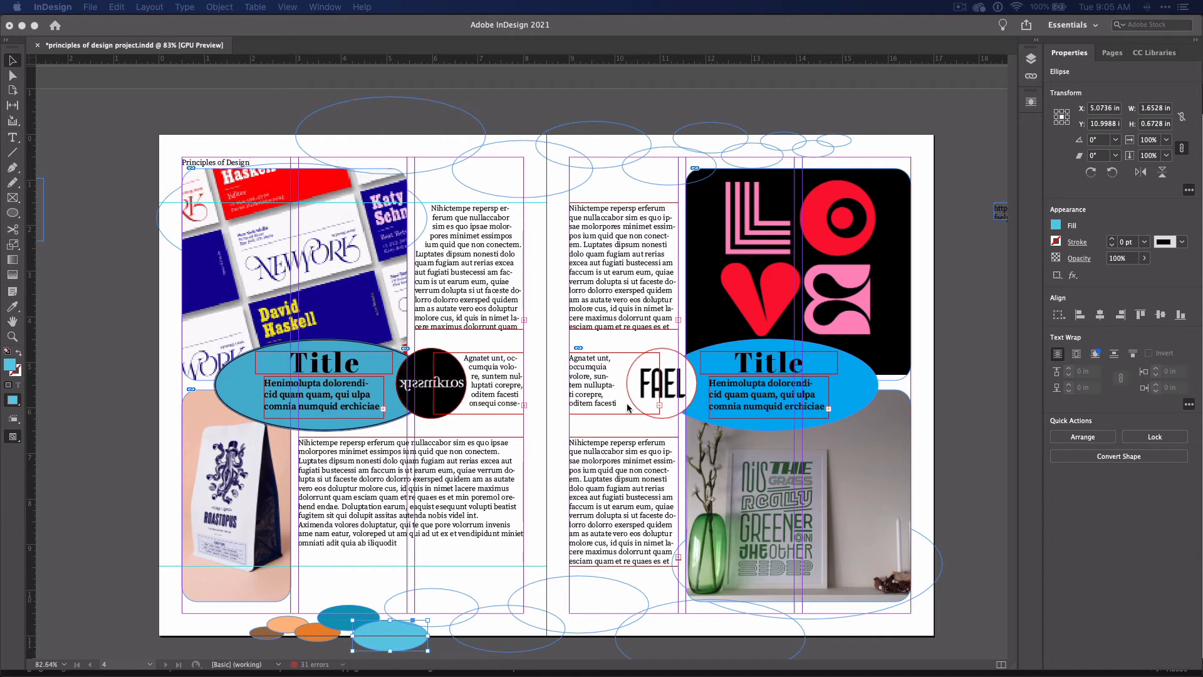
Show the Swatches panel via Window > Color and dock it with the other panels.
{"action": "left_click", "coordinate": [327, 8]}
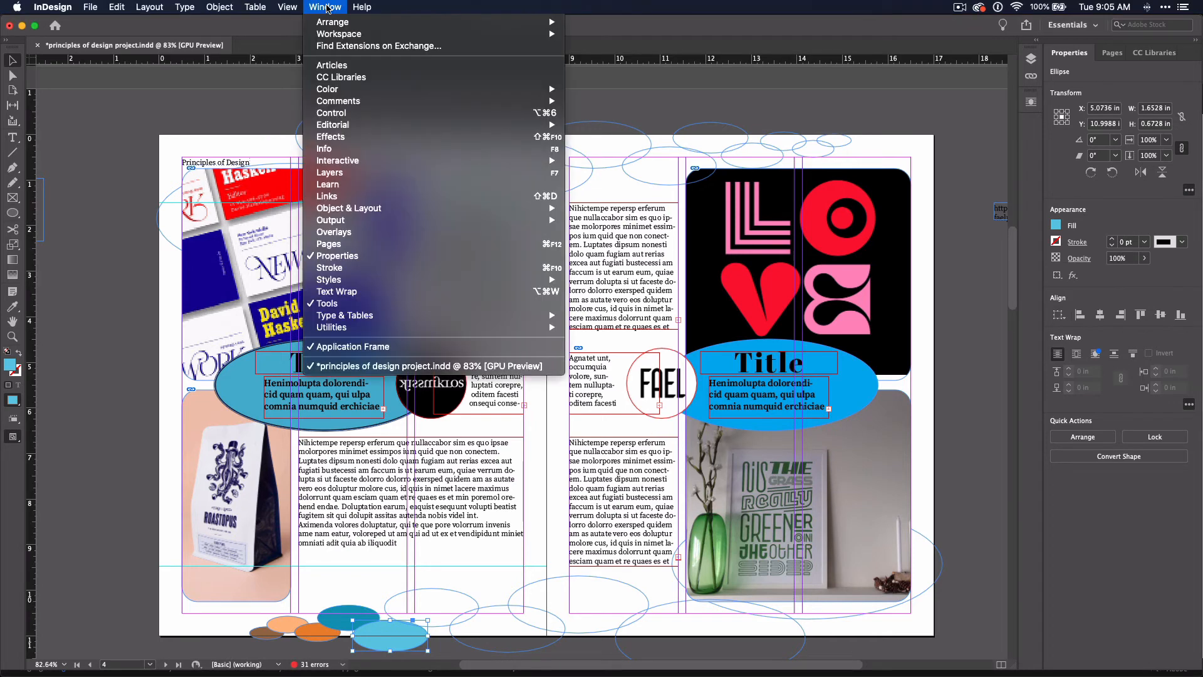
{"action": "mouse_move", "coordinate": [327, 89]}
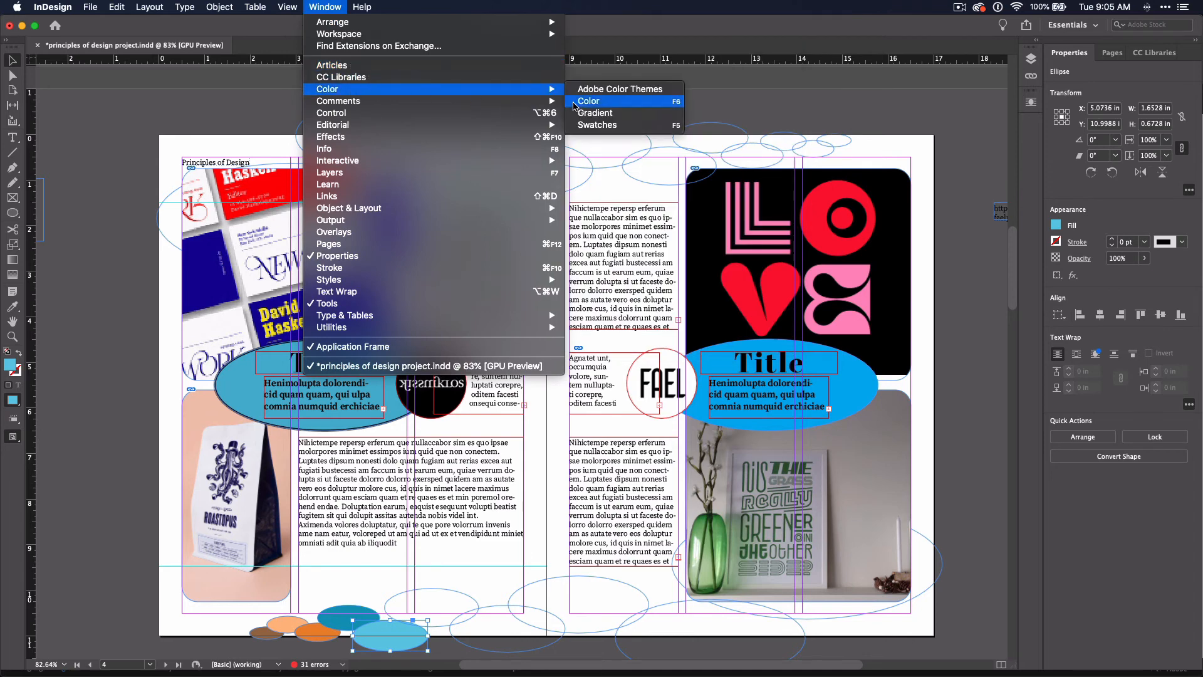
{"action": "left_click", "coordinate": [585, 126]}
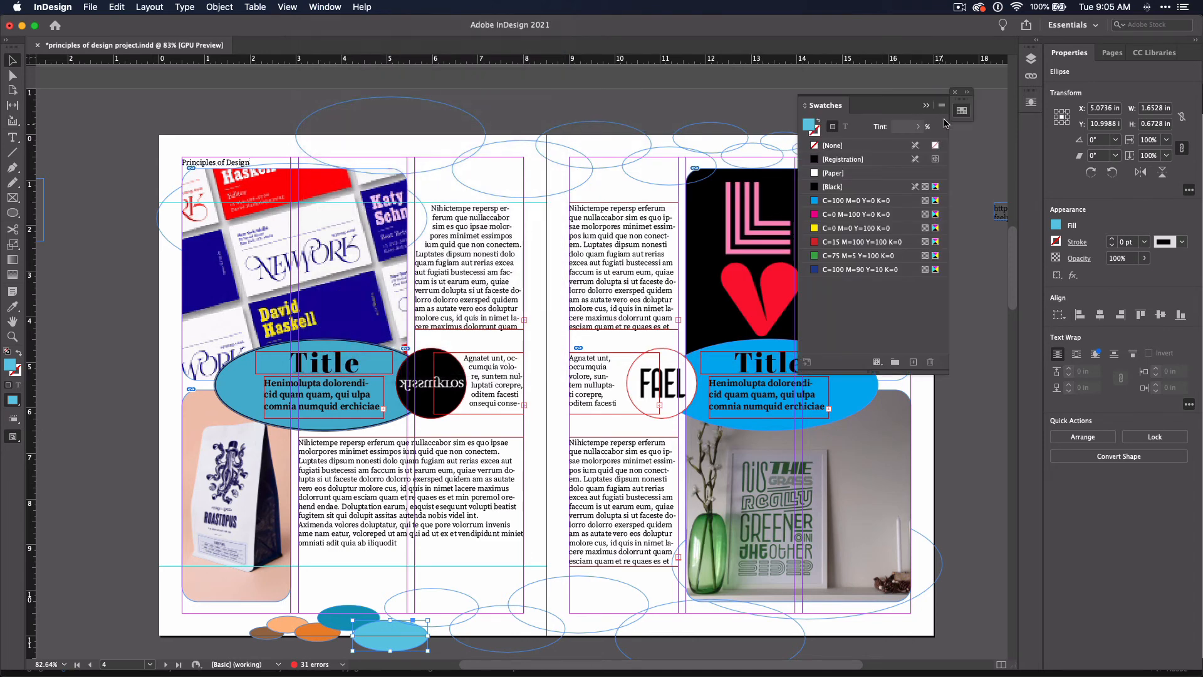
{"action": "left_click_drag", "start_coordinate": [957, 100], "coordinate": [1006, 94]}
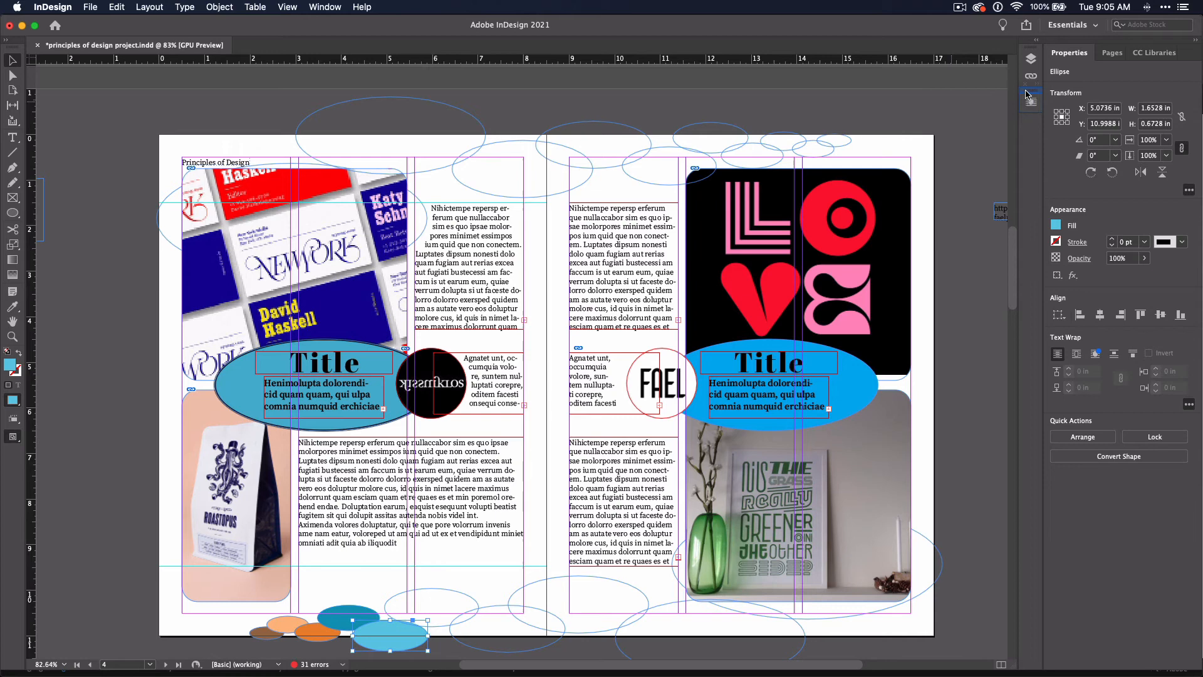
{"action": "left_click", "coordinate": [1030, 95]}
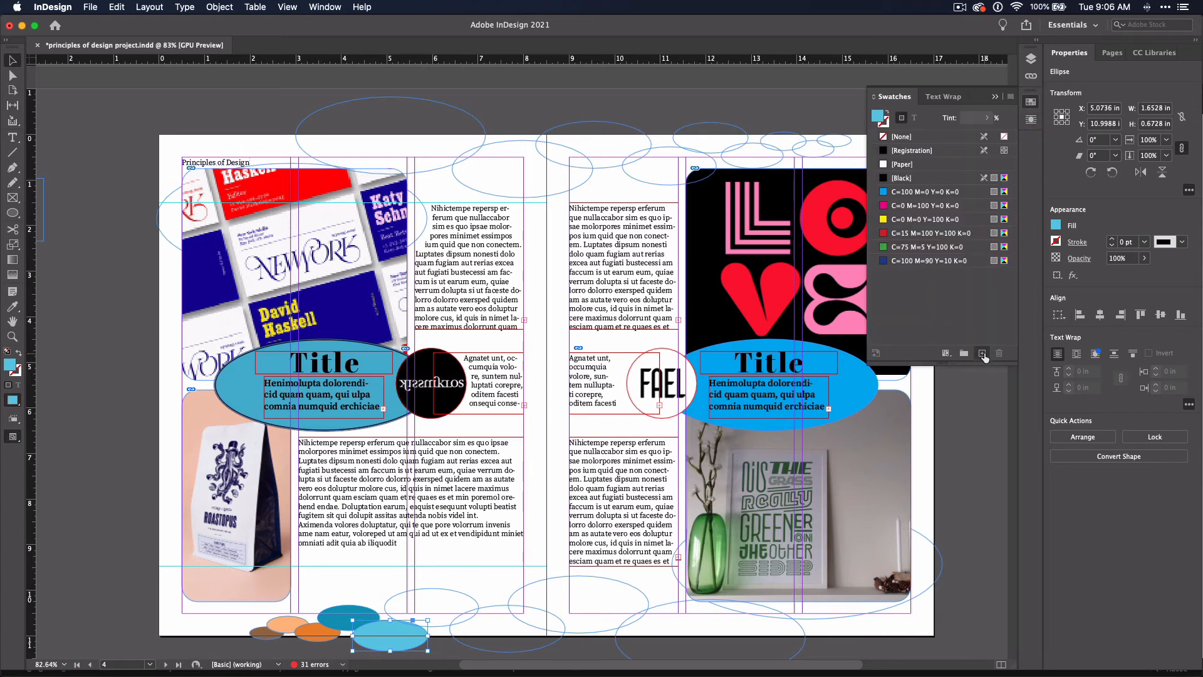
Add the light-blue fill as a new swatch and marquee-select the small palette ellipses.
{"action": "left_click", "coordinate": [982, 354]}
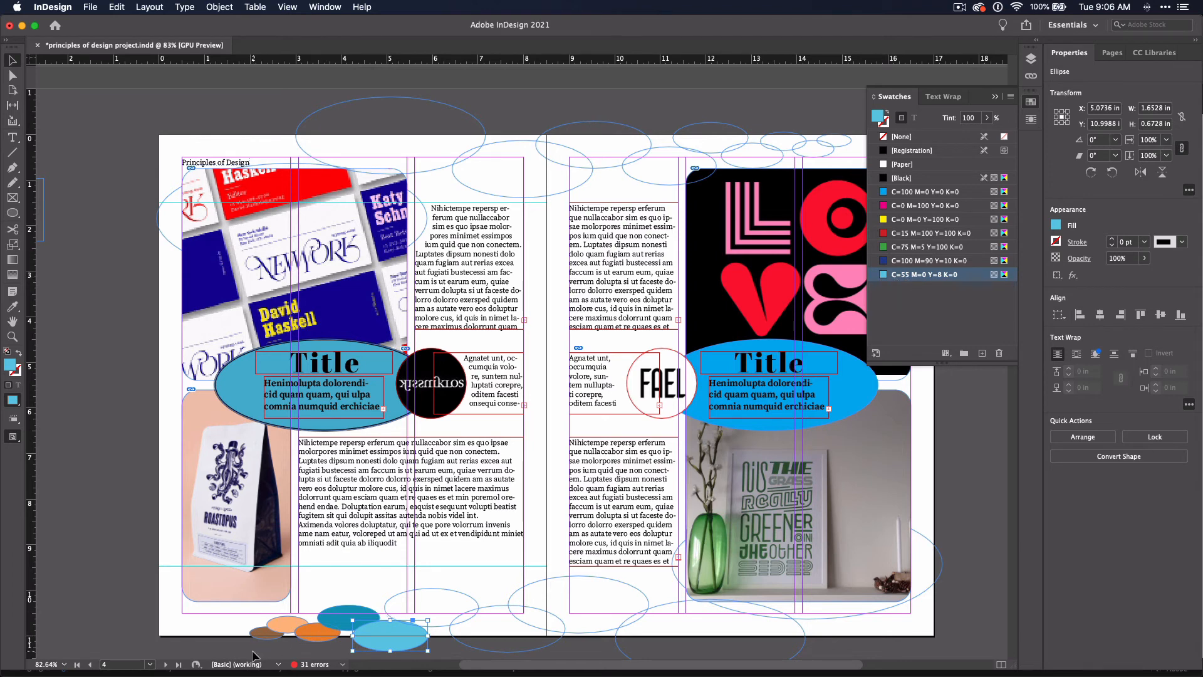
{"action": "left_click_drag", "start_coordinate": [257, 648], "coordinate": [374, 633]}
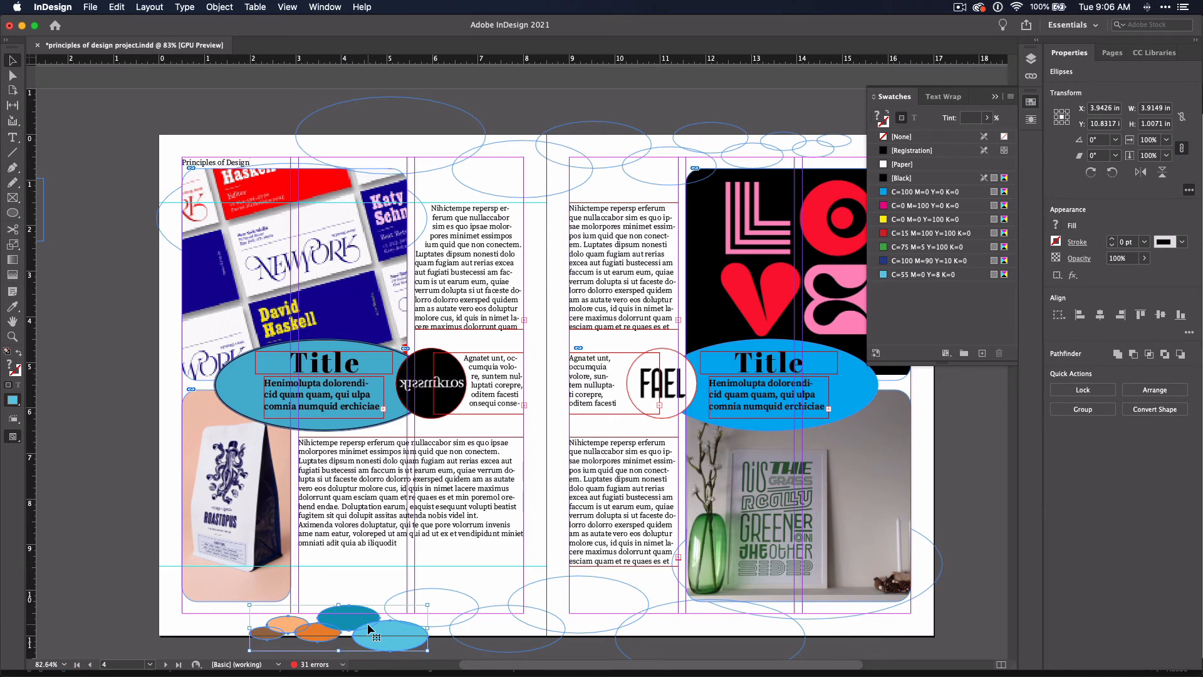
Create Color Group 1 from the selected page items' five palette colours.
{"action": "left_click", "coordinate": [963, 354]}
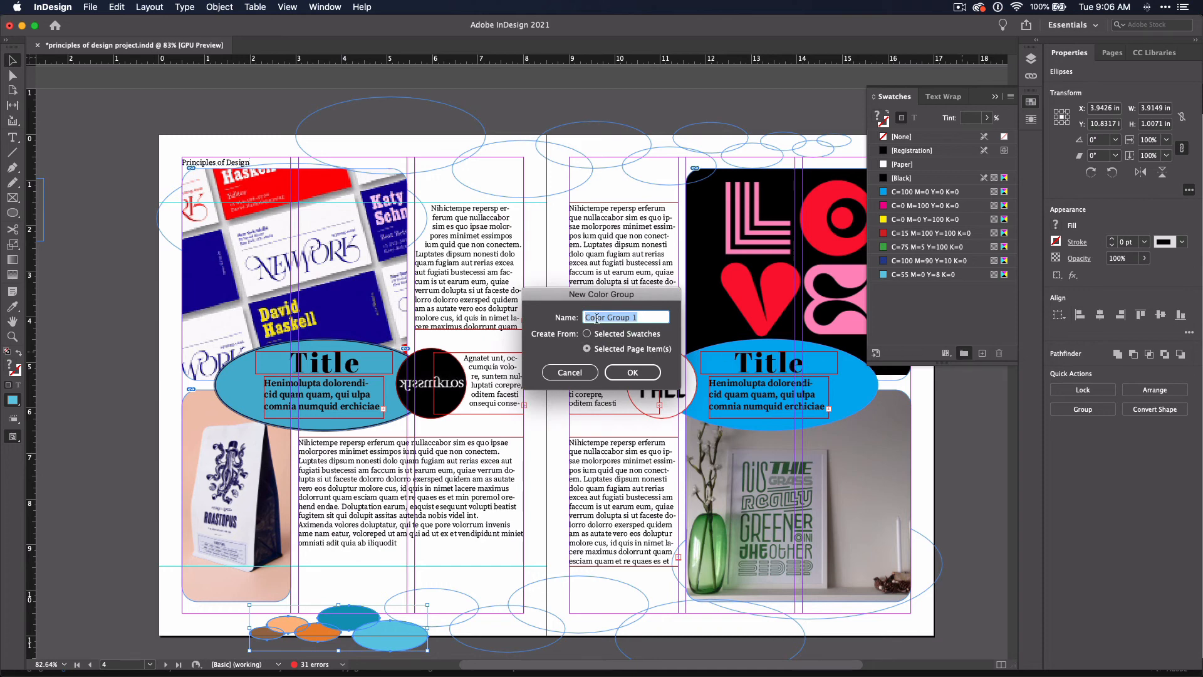
{"action": "left_click", "coordinate": [632, 373]}
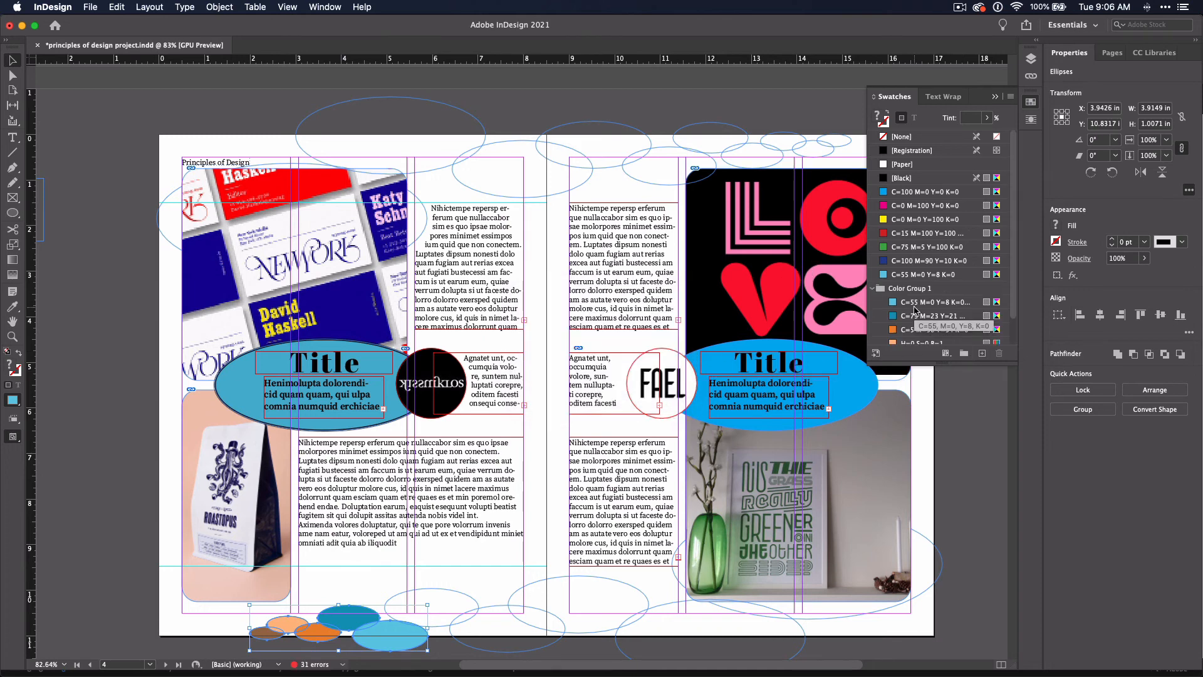
{"action": "scroll", "coordinate": [1012, 344], "scroll_direction": "down", "scroll_amount": 2}
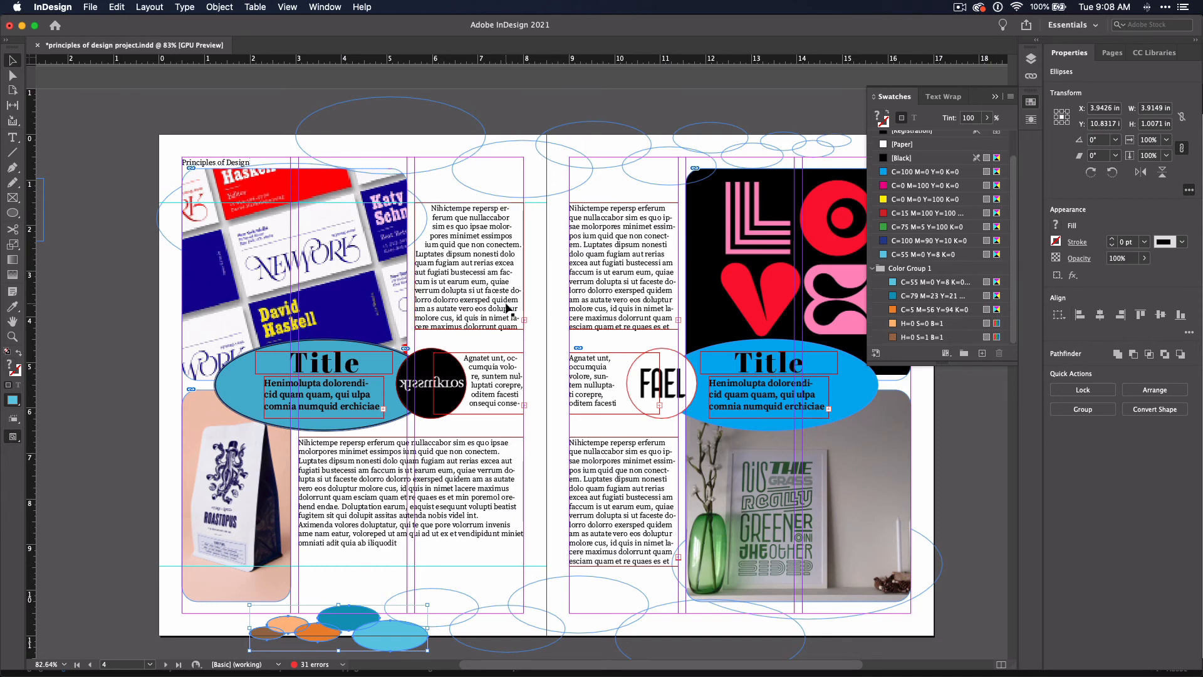
Fill the large bottom ellipses with brown, peach, orange, teal and light blue from Color Group 1.
{"action": "left_click", "coordinate": [449, 596]}
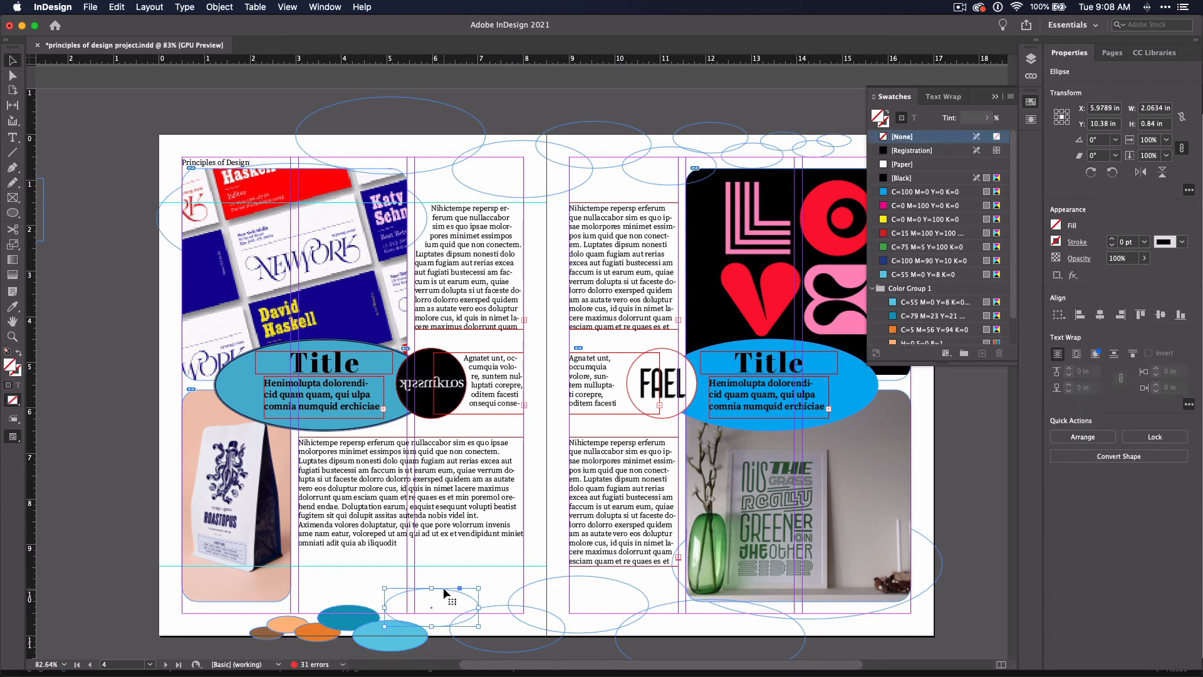
{"action": "scroll", "coordinate": [940, 311], "scroll_direction": "down", "scroll_amount": 1}
{"action": "left_click", "coordinate": [931, 329]}
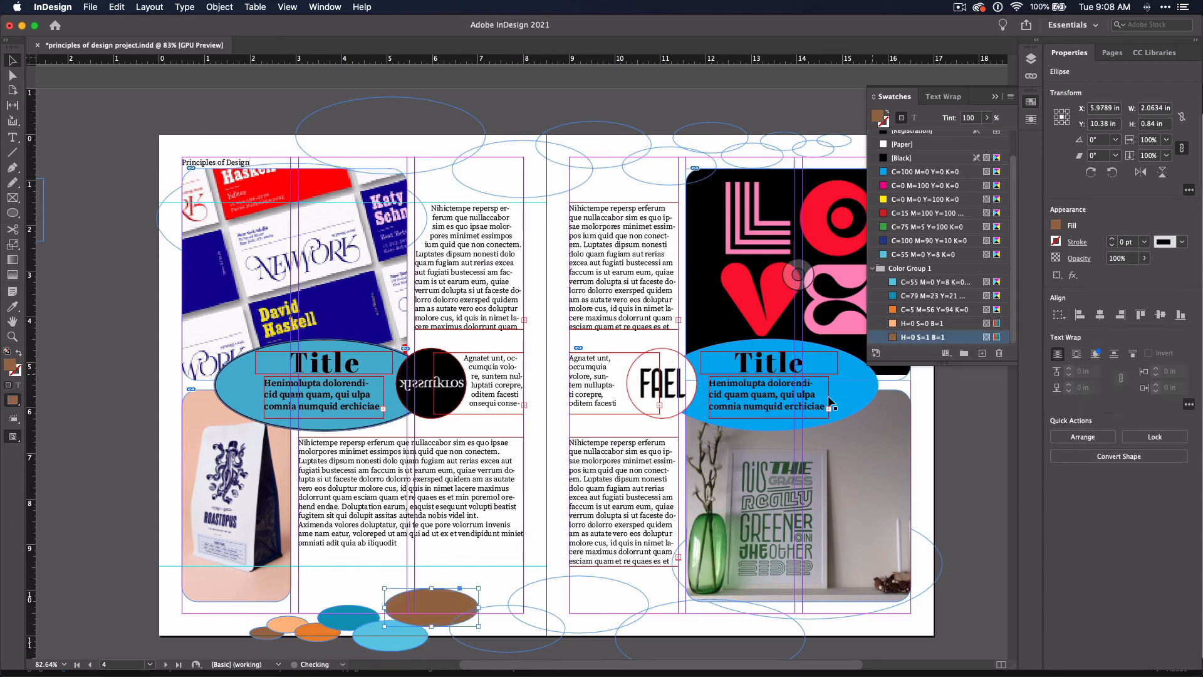
{"action": "left_click", "coordinate": [503, 613]}
{"action": "left_click", "coordinate": [930, 329]}
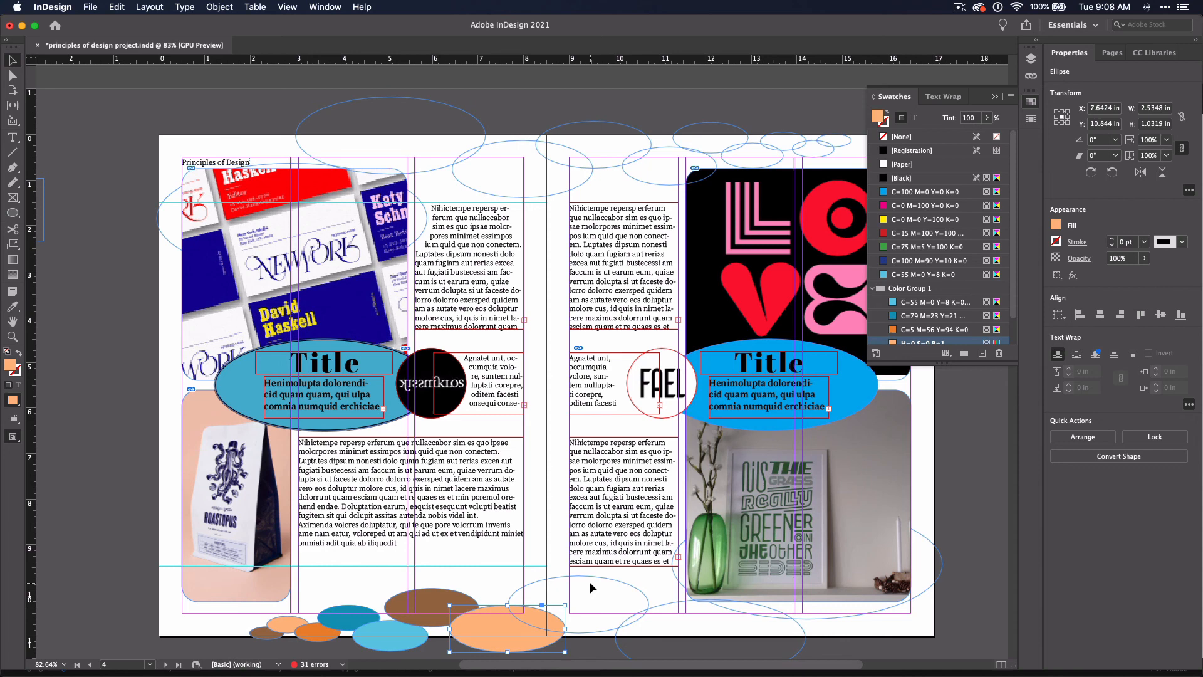
{"action": "left_click", "coordinate": [590, 581]}
{"action": "left_click", "coordinate": [840, 384]}
{"action": "left_click", "coordinate": [917, 329]}
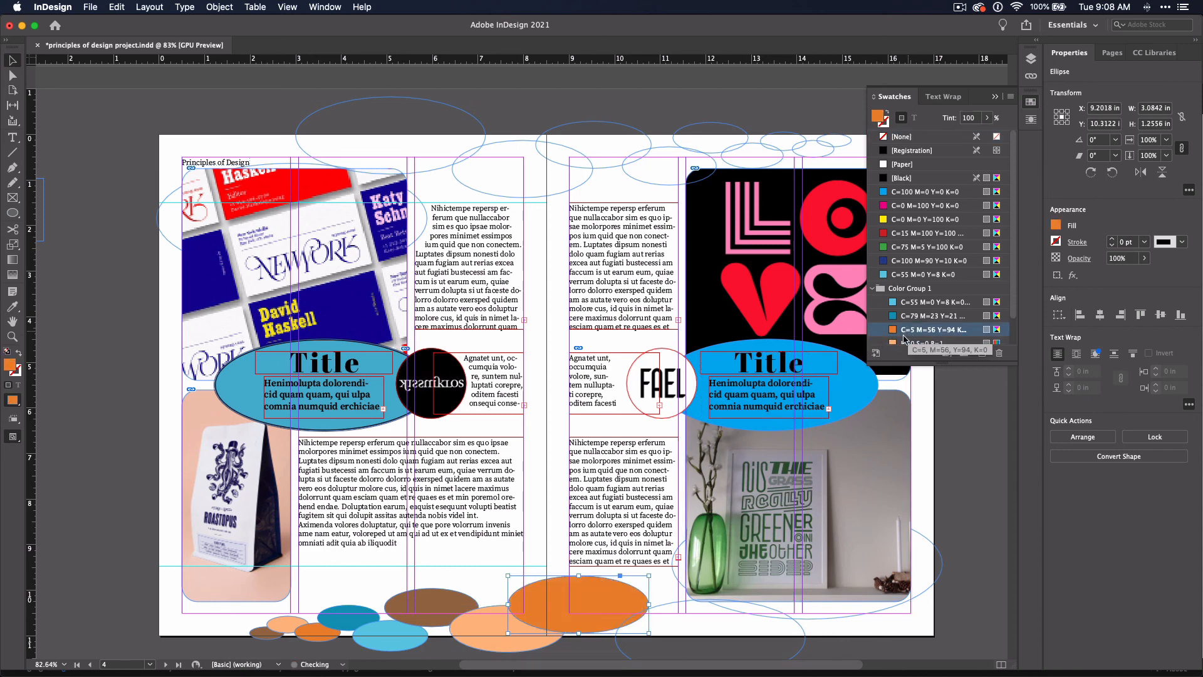
{"action": "left_click", "coordinate": [715, 616]}
{"action": "left_click", "coordinate": [917, 303]}
{"action": "left_click", "coordinate": [902, 564]}
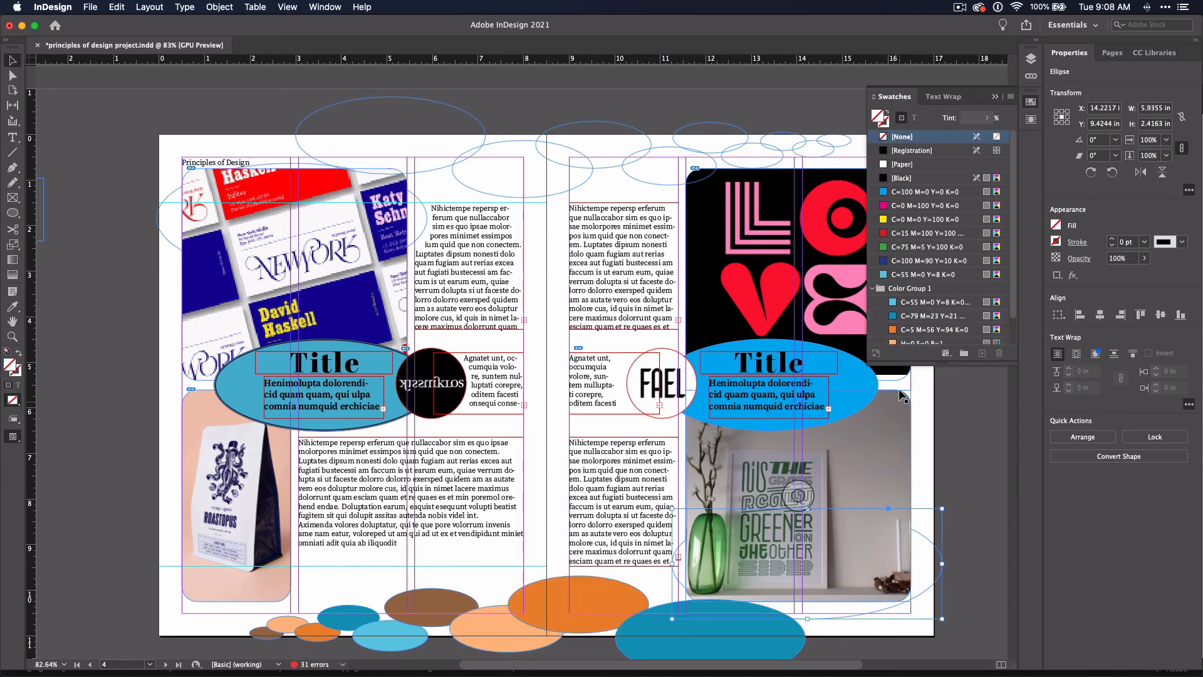
{"action": "left_click", "coordinate": [911, 296]}
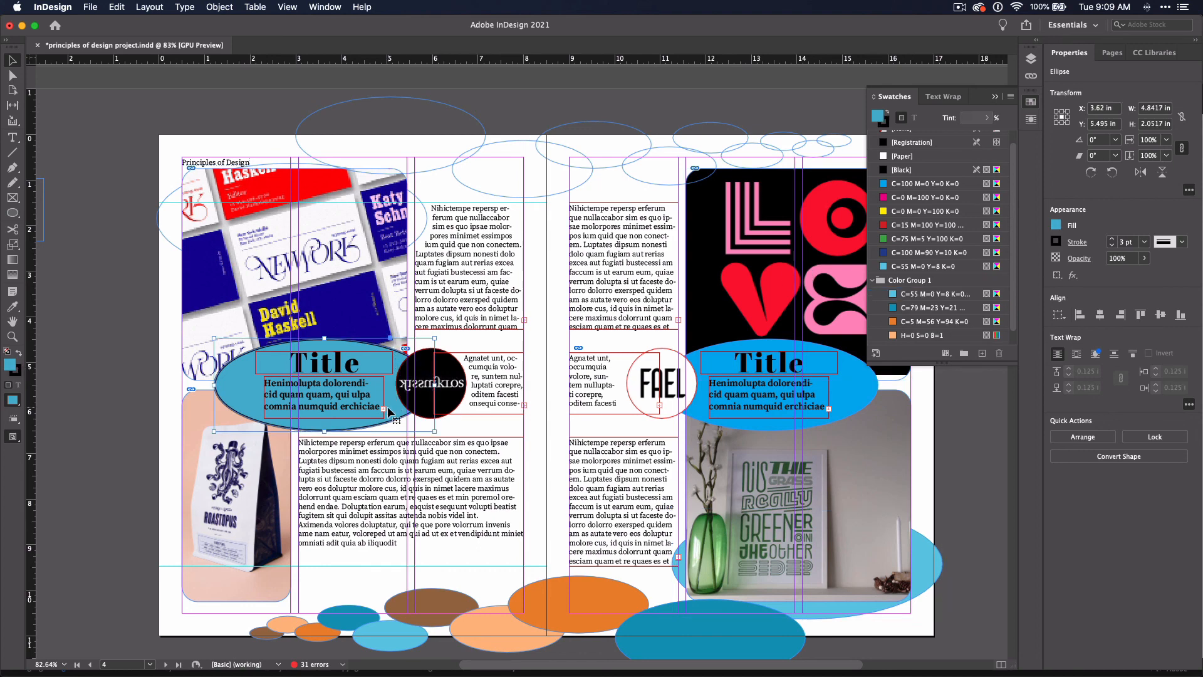
Make the right Title ellipse peach with no stroke and the left Title ellipse orange.
{"action": "left_click", "coordinate": [310, 409]}
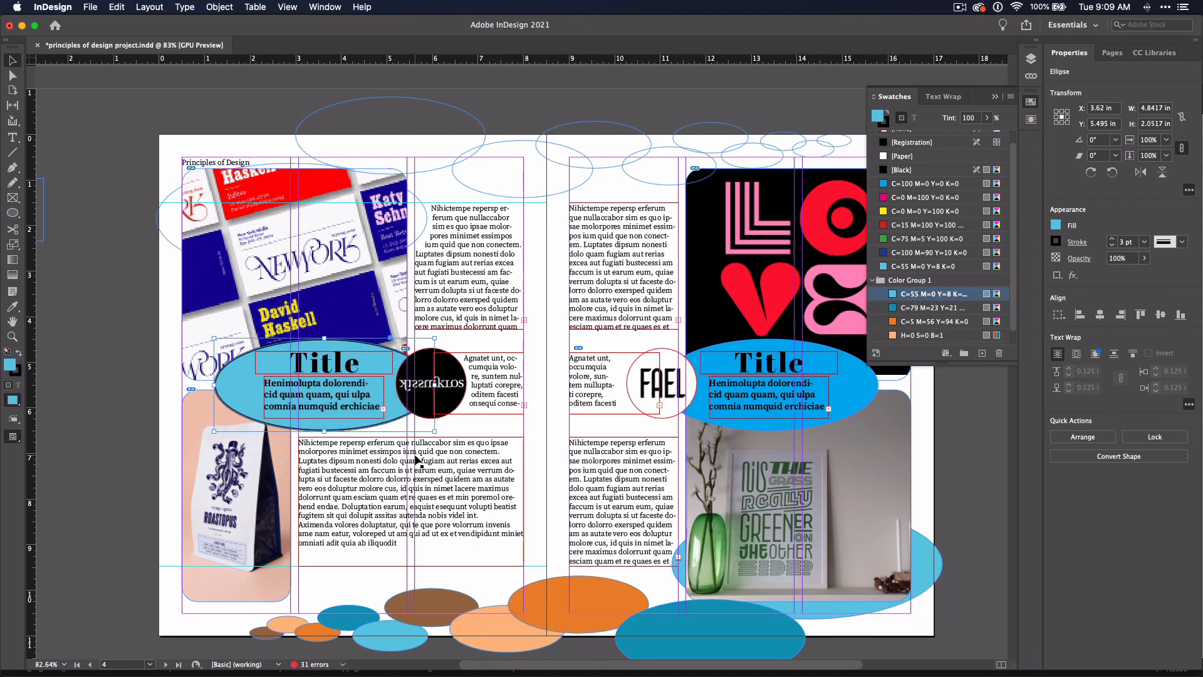
{"action": "left_click", "coordinate": [780, 413]}
{"action": "left_click", "coordinate": [916, 335]}
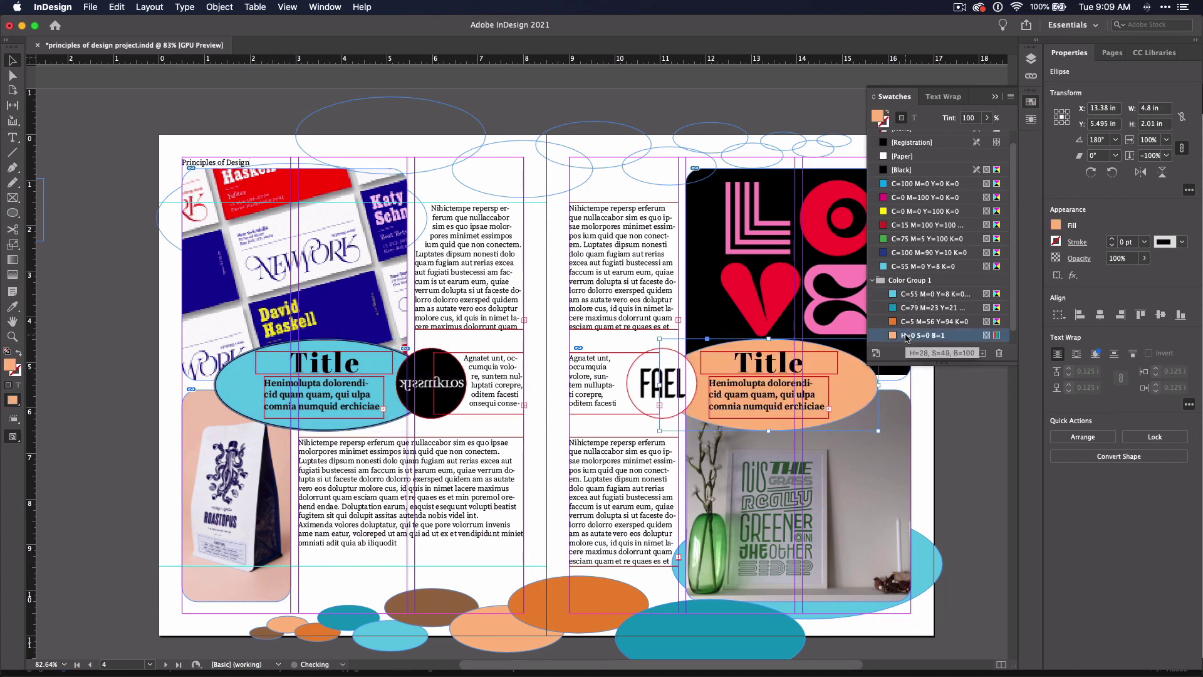
{"action": "left_click", "coordinate": [1112, 247]}
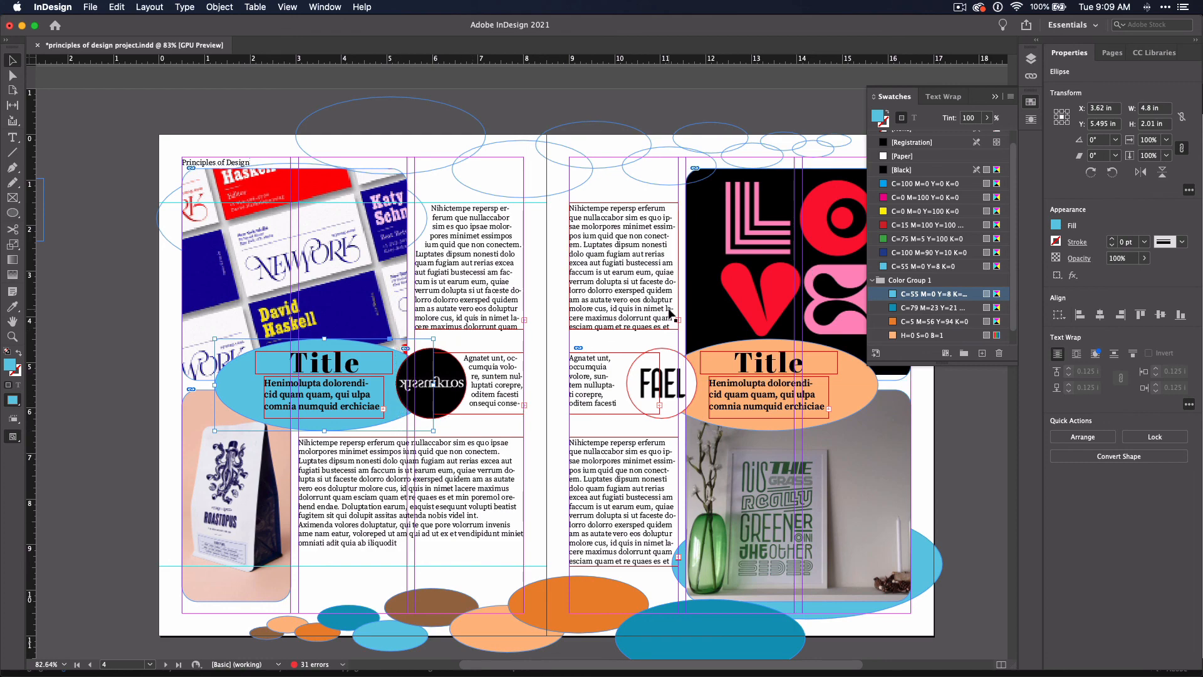
{"action": "left_click", "coordinate": [923, 322]}
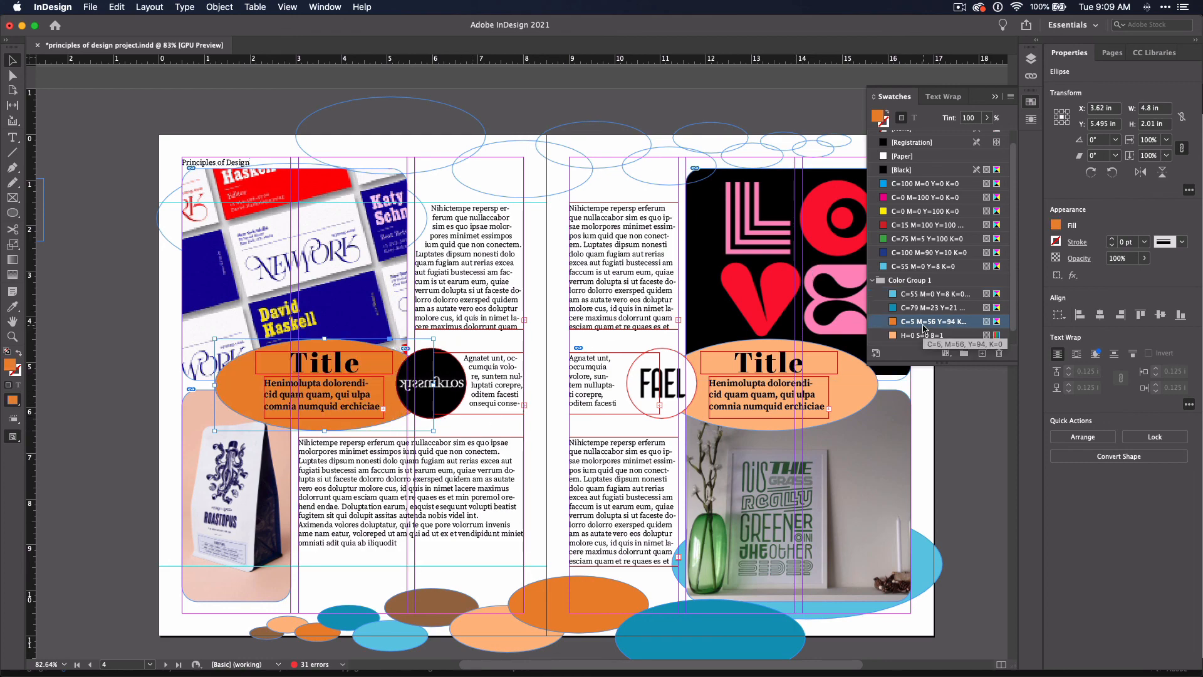